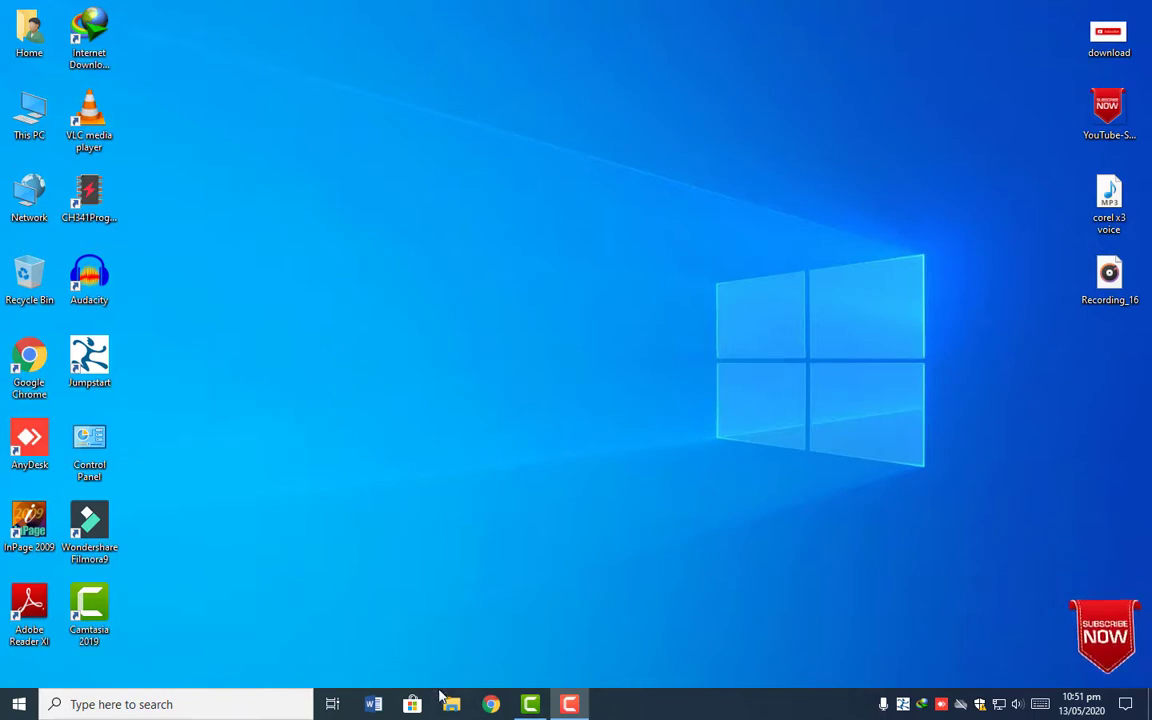
Open the router's login page at 192.168.0.1 in Chrome.
mouse_move(535, 708)
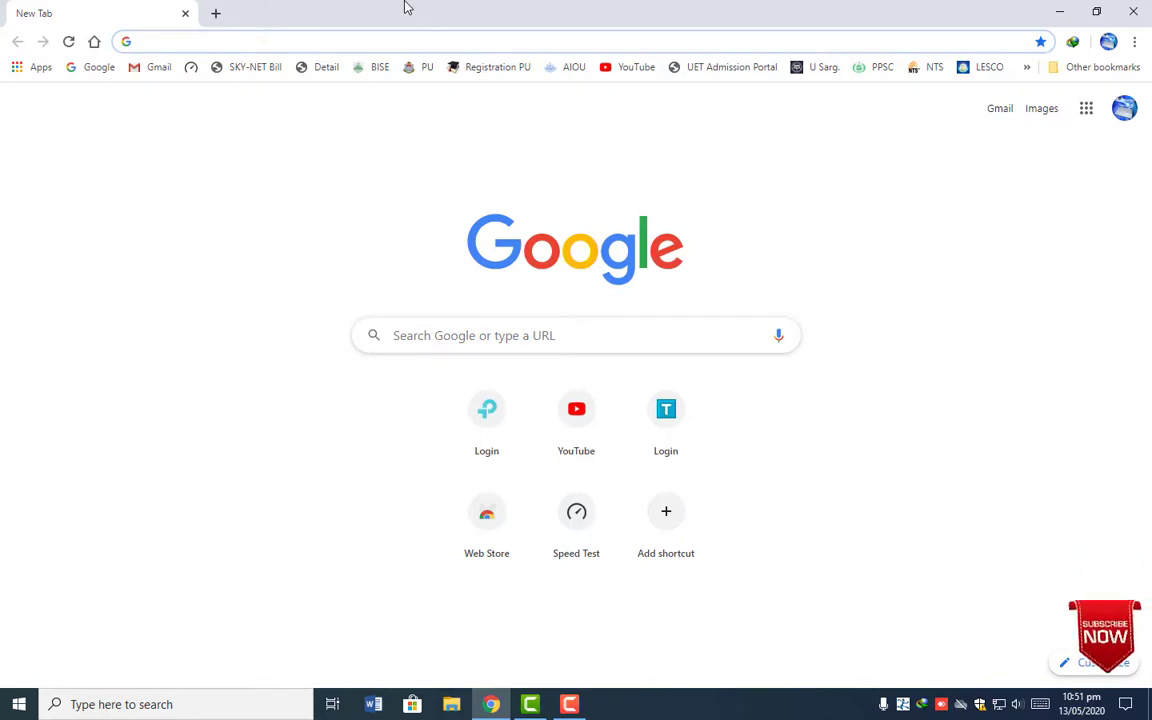
text(192.1)
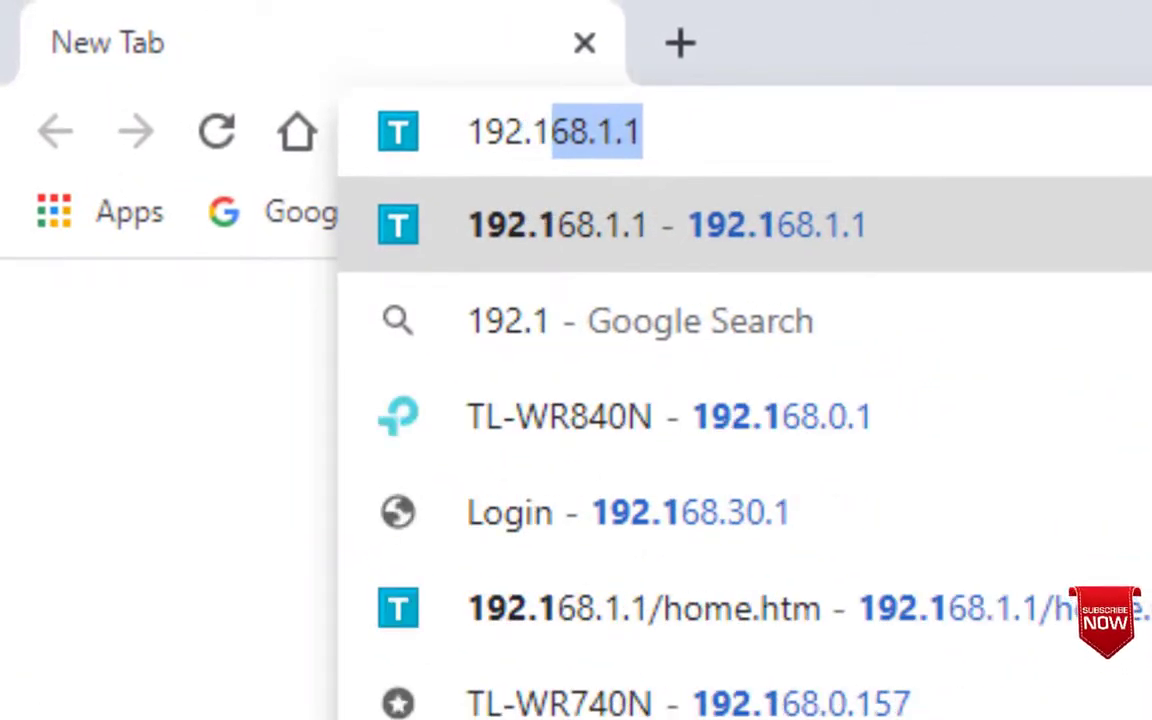
text(68)
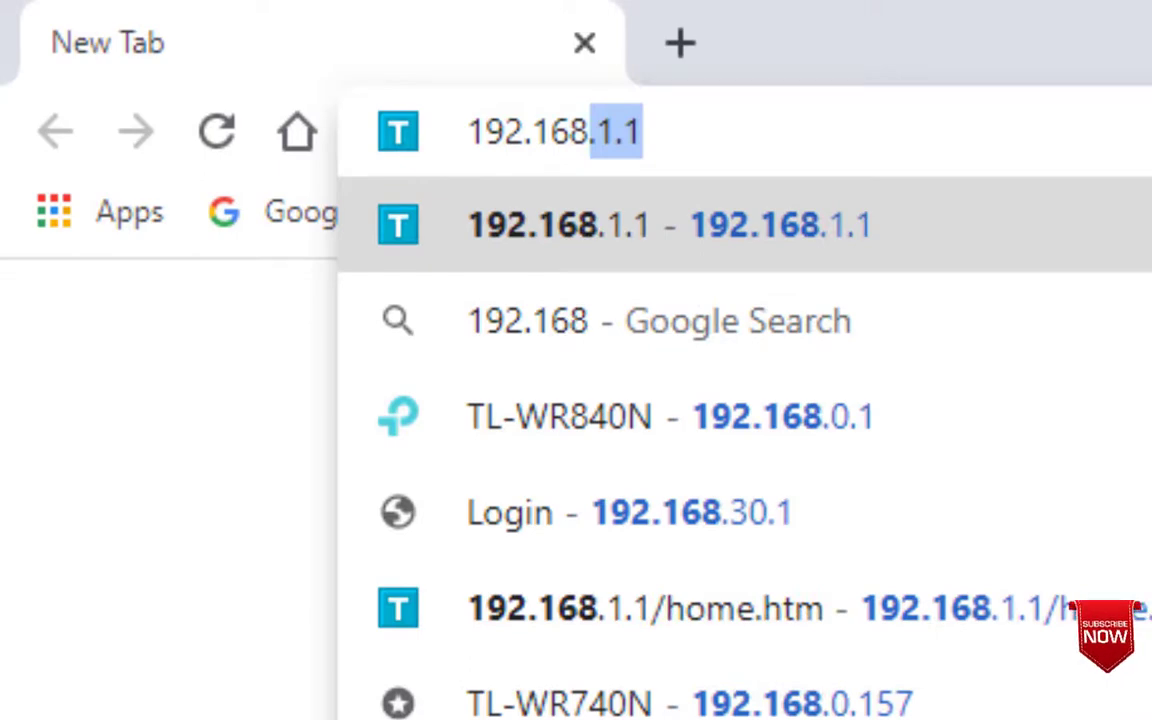
text(.0.1)
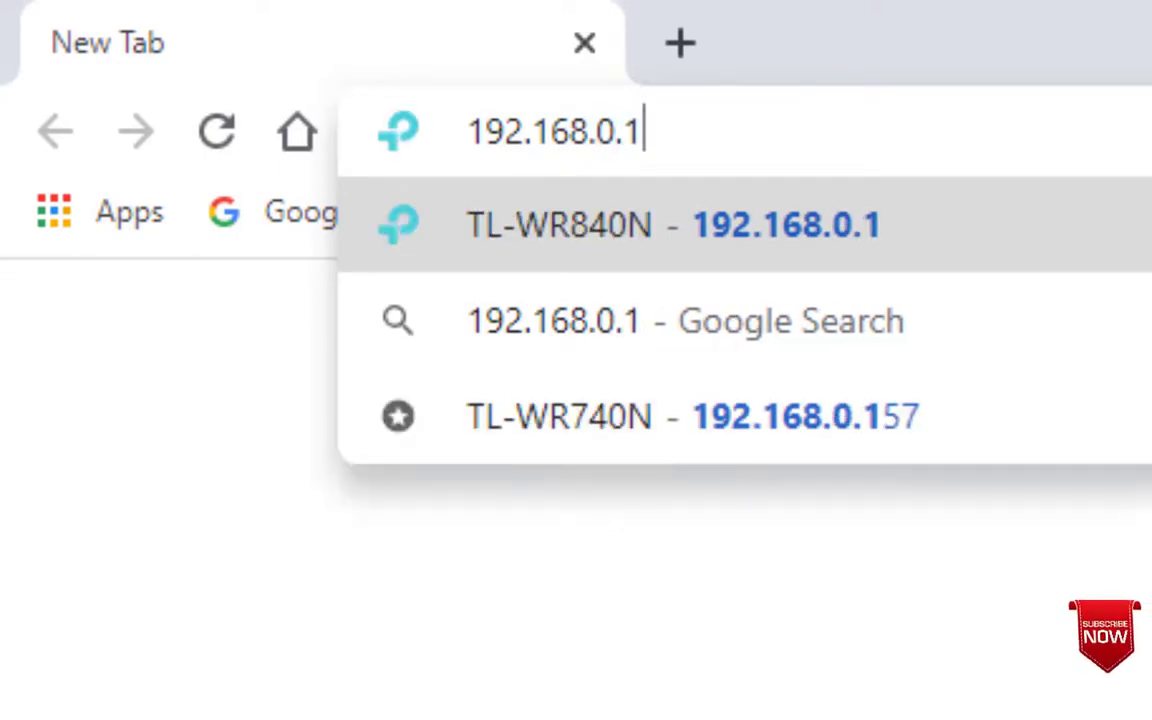
key(Return)
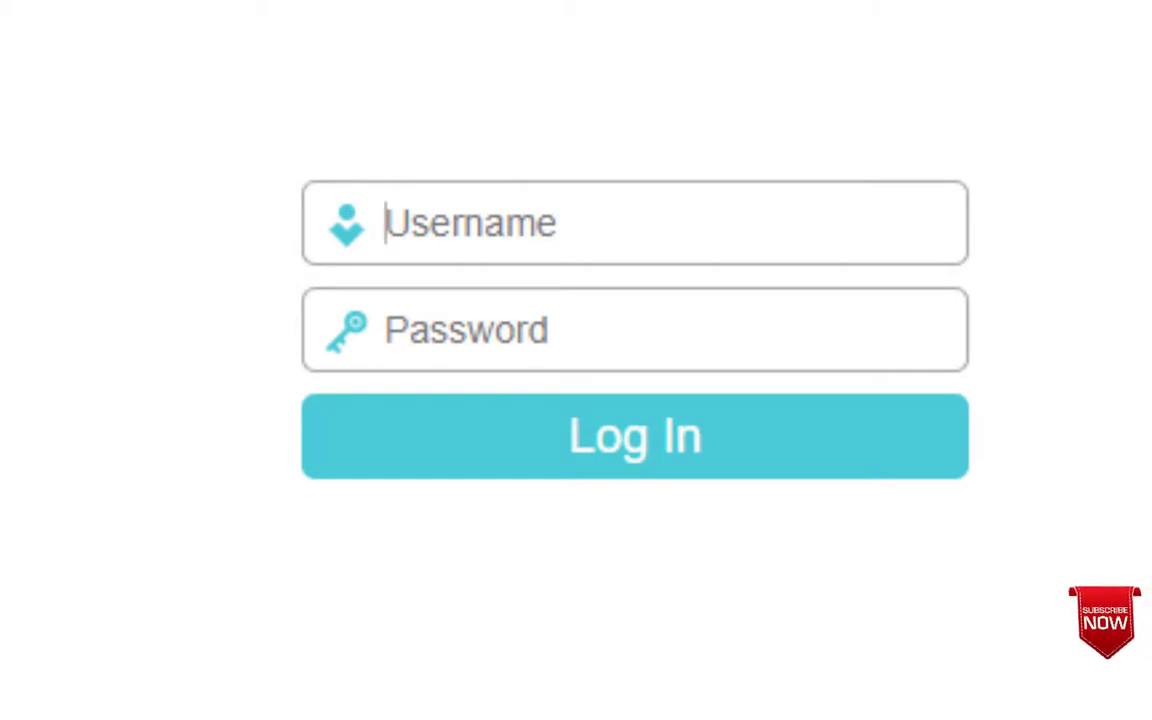
Log in to the router with the saved username and account password.
click(562, 222)
click(570, 325)
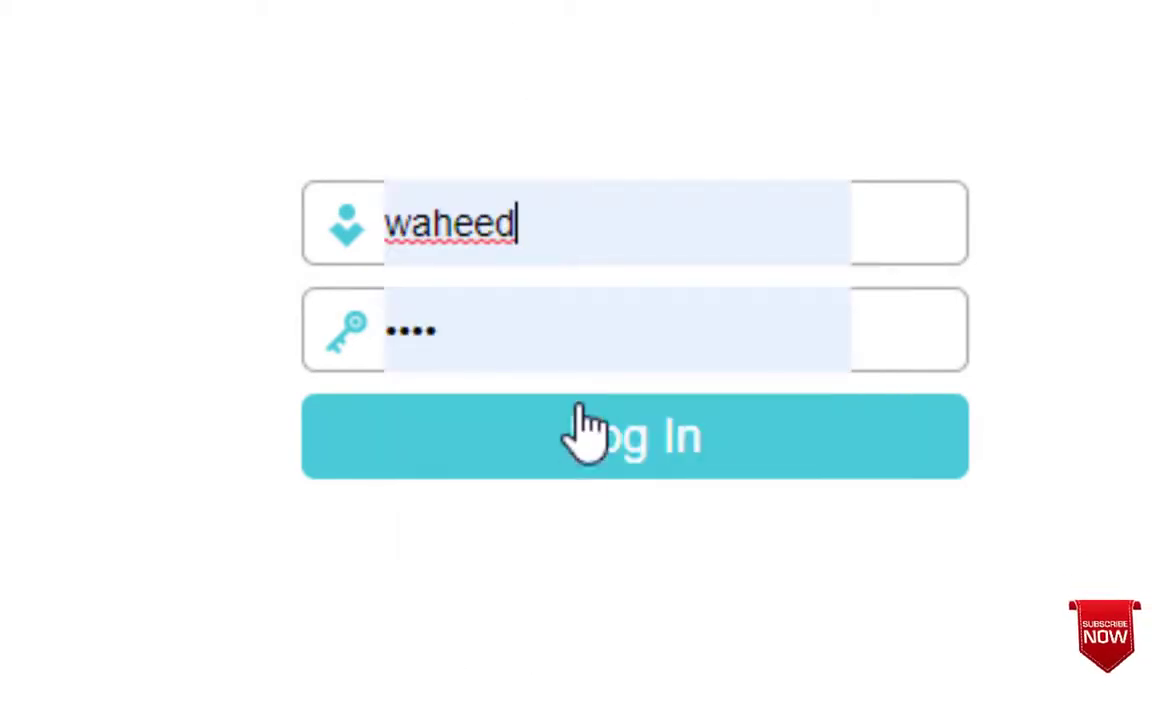
key(Return)
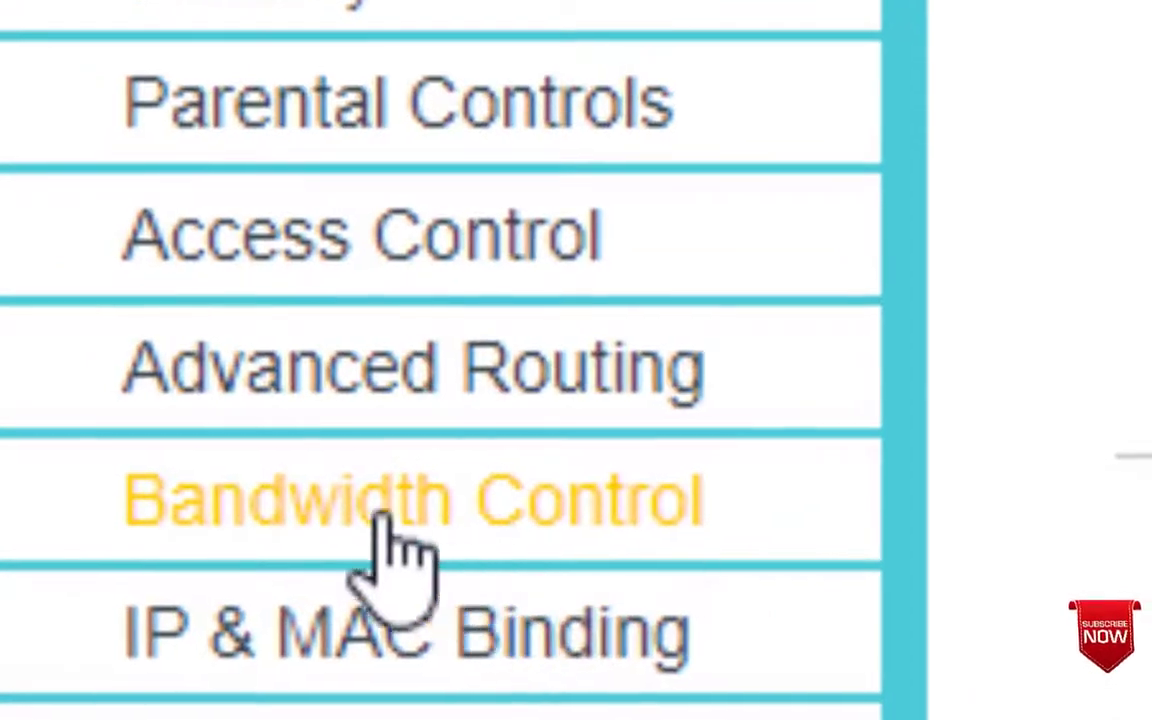
Open the router's Bandwidth Control settings and check the enable option and the overall egress and ingress bandwidth values.
click(143, 444)
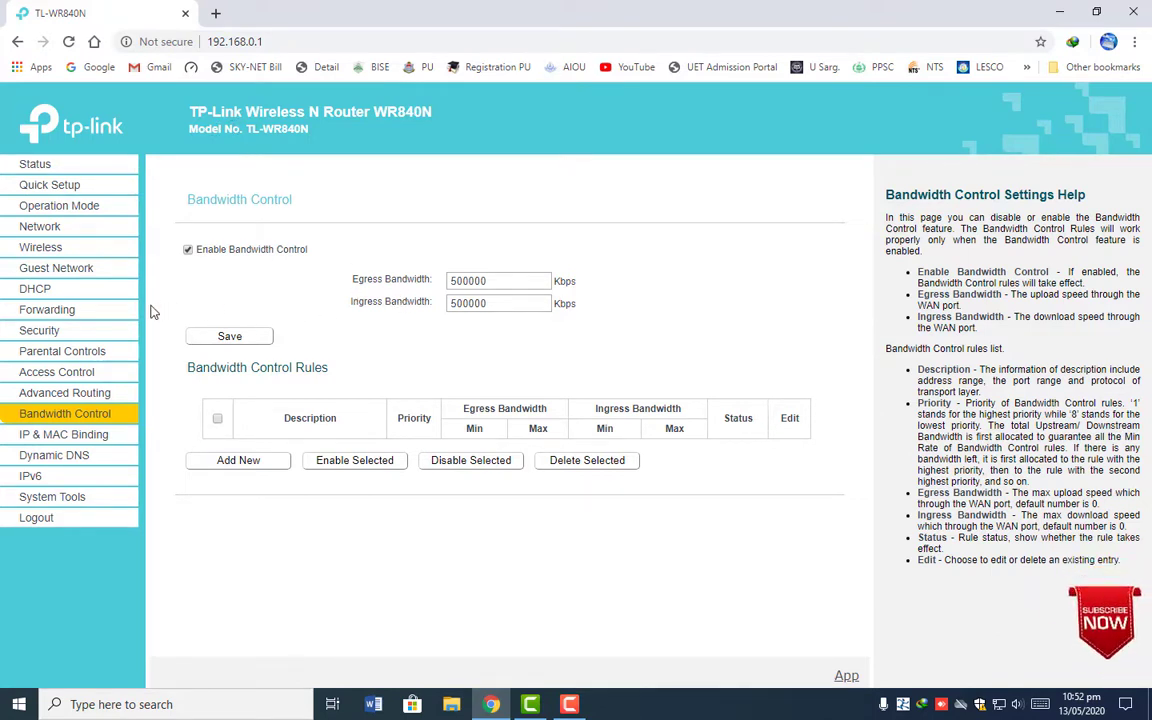
click(188, 250)
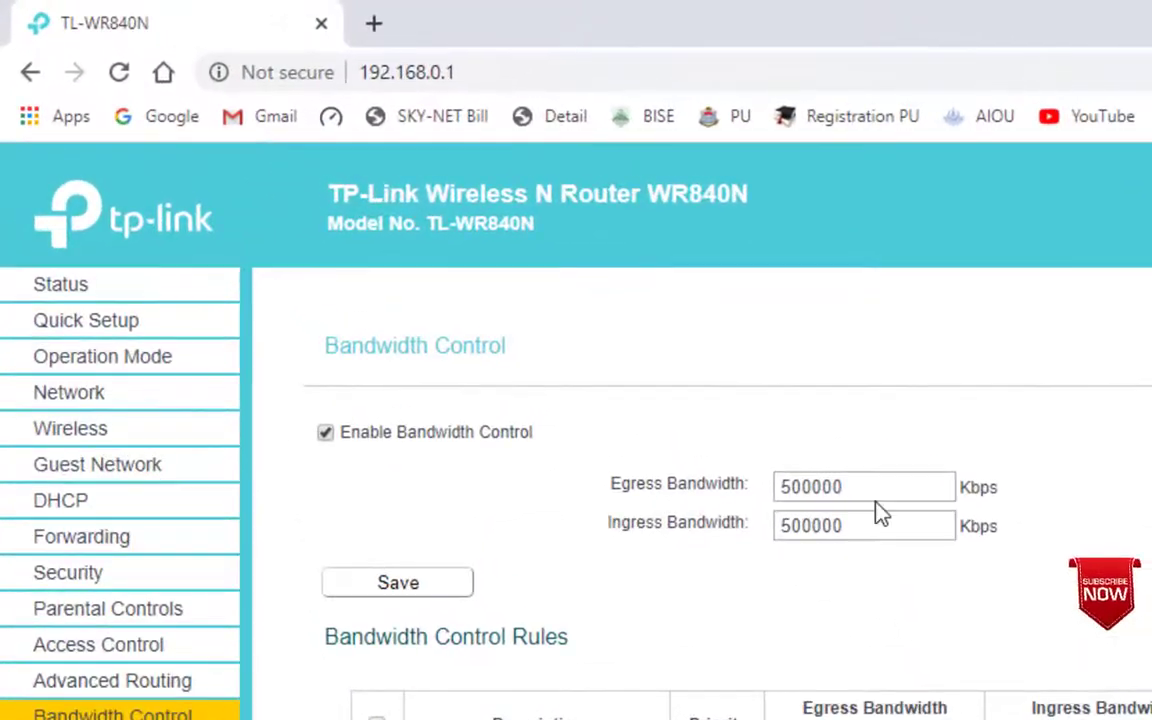
click(506, 287)
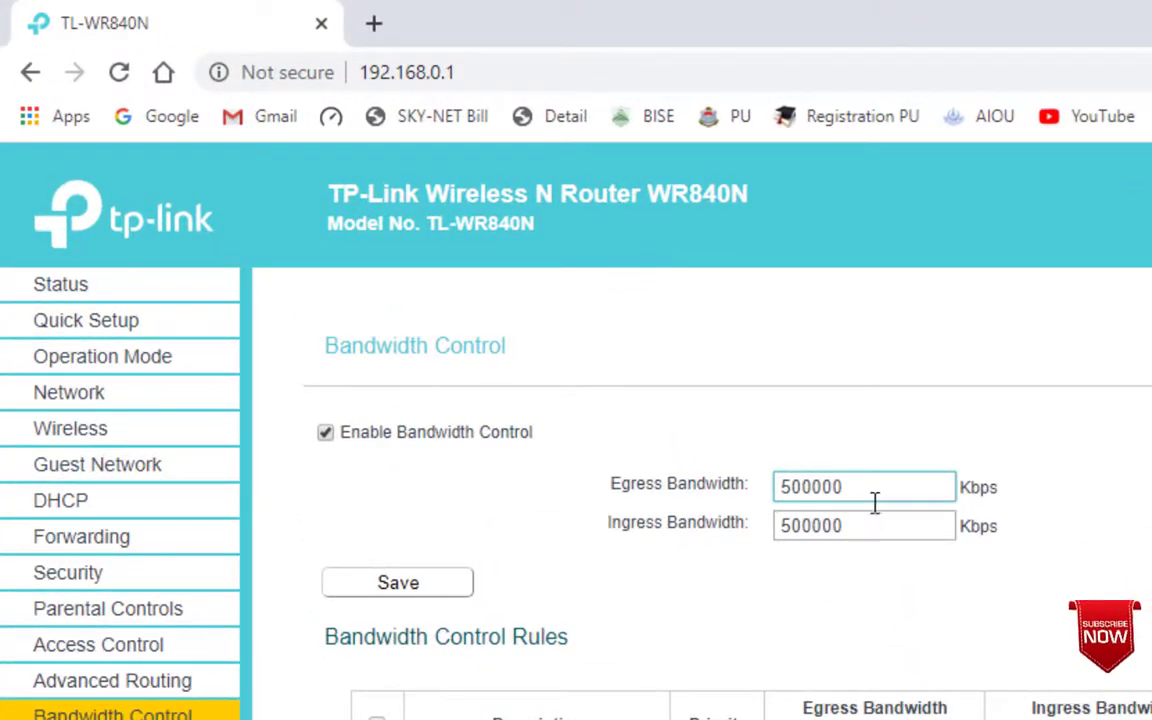
click(872, 524)
double_click(872, 524)
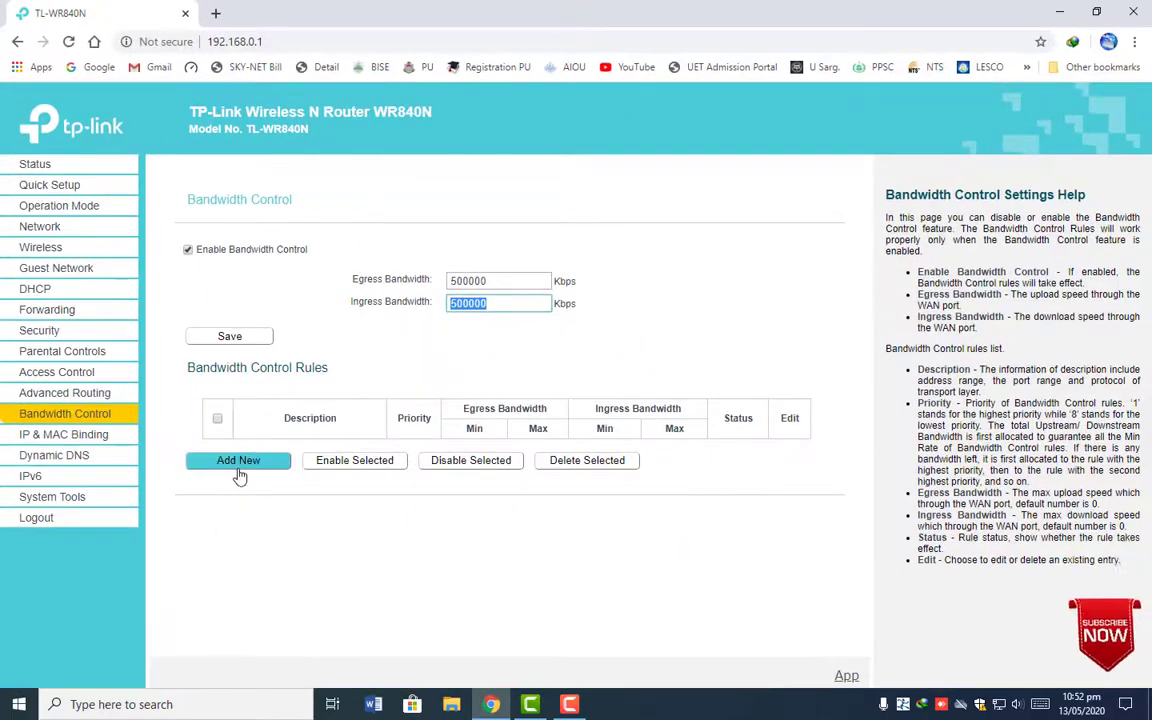
Add a new bandwidth control rule with 192.168.0.100 as the start of its IP range.
click(238, 470)
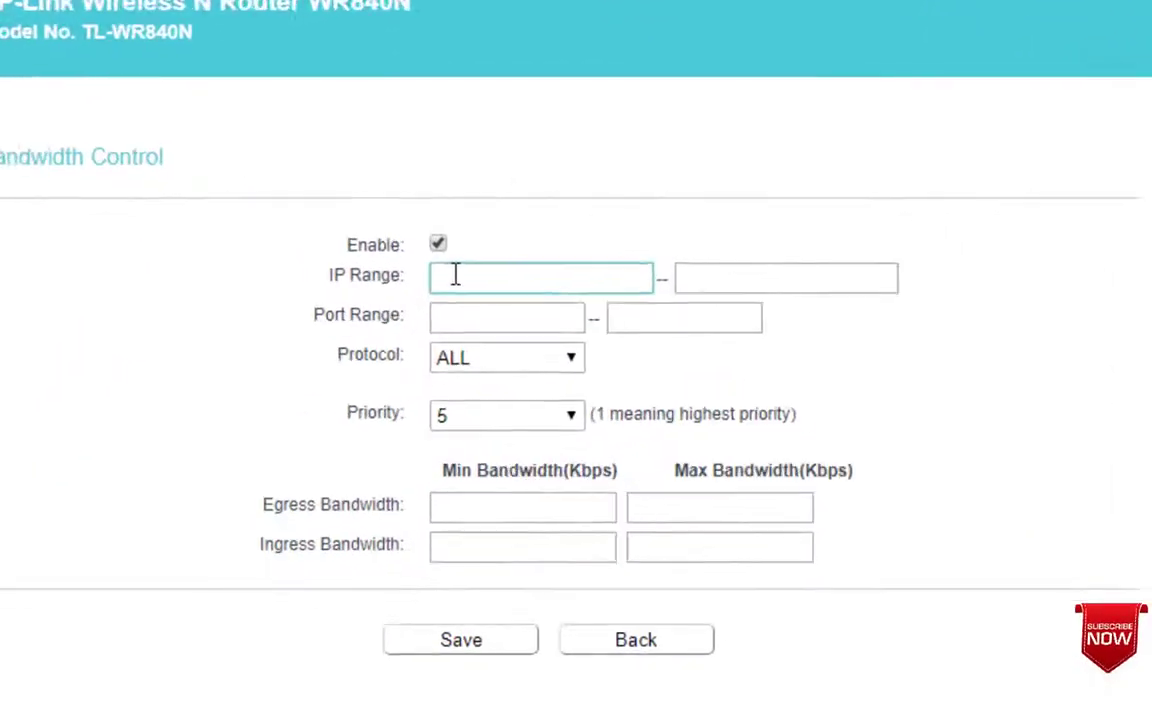
text(192.1)
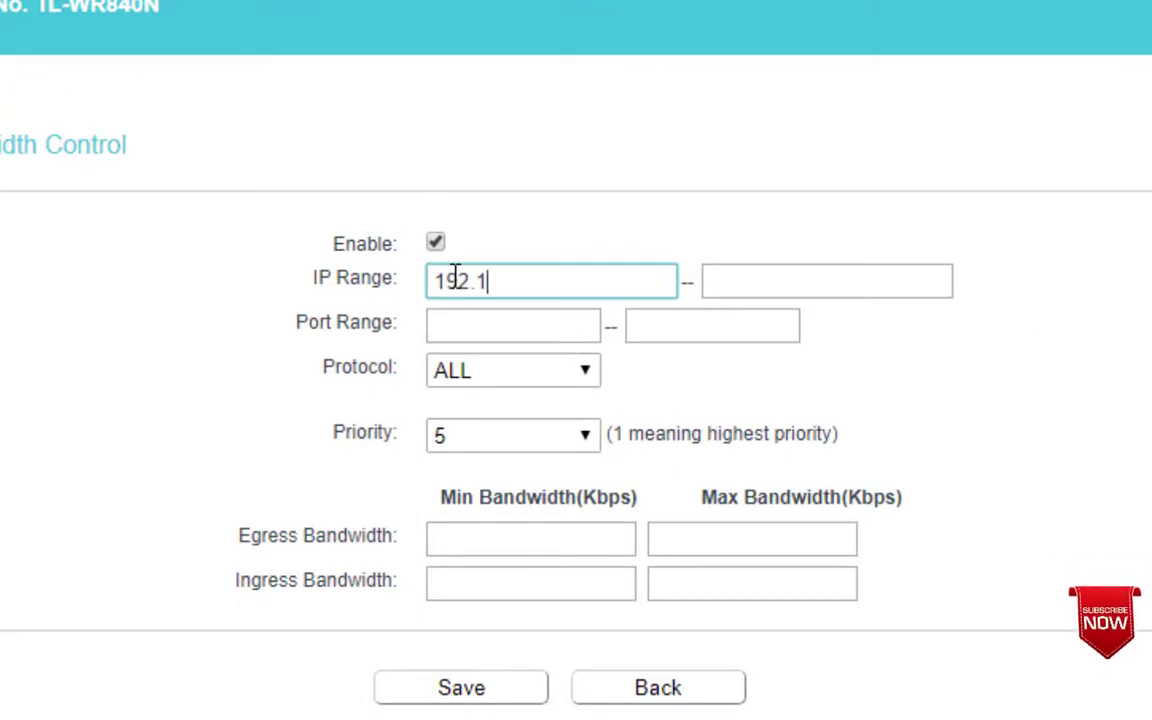
text(68.0)
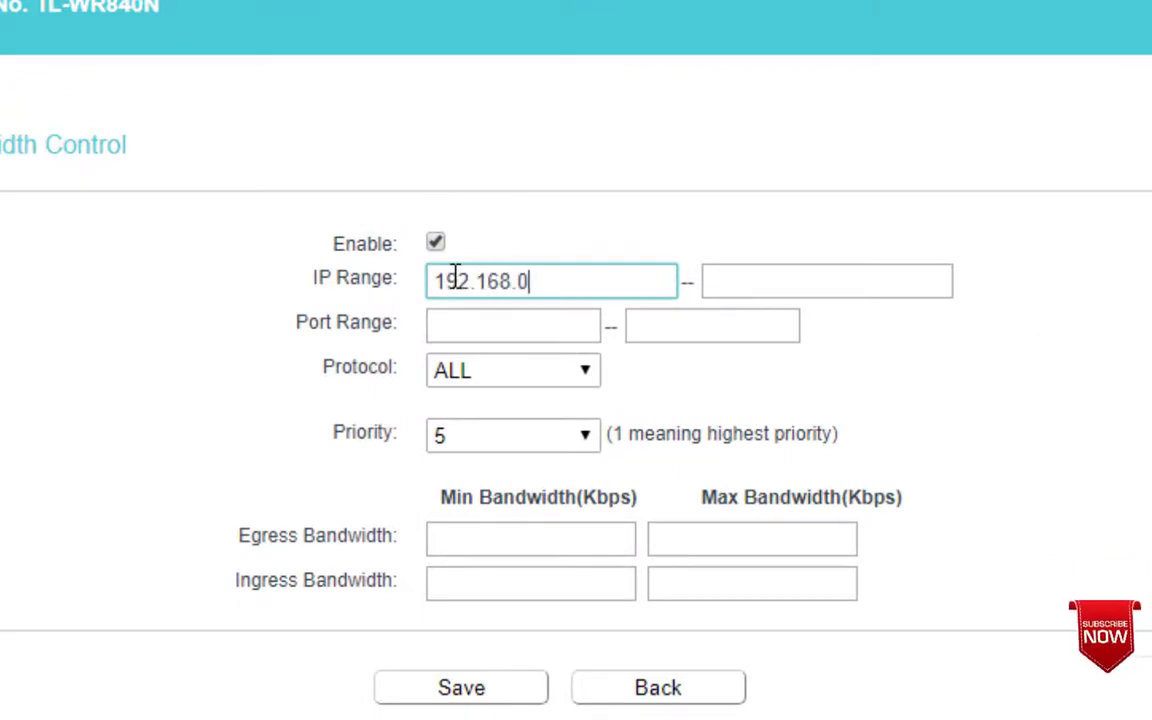
text(.100)
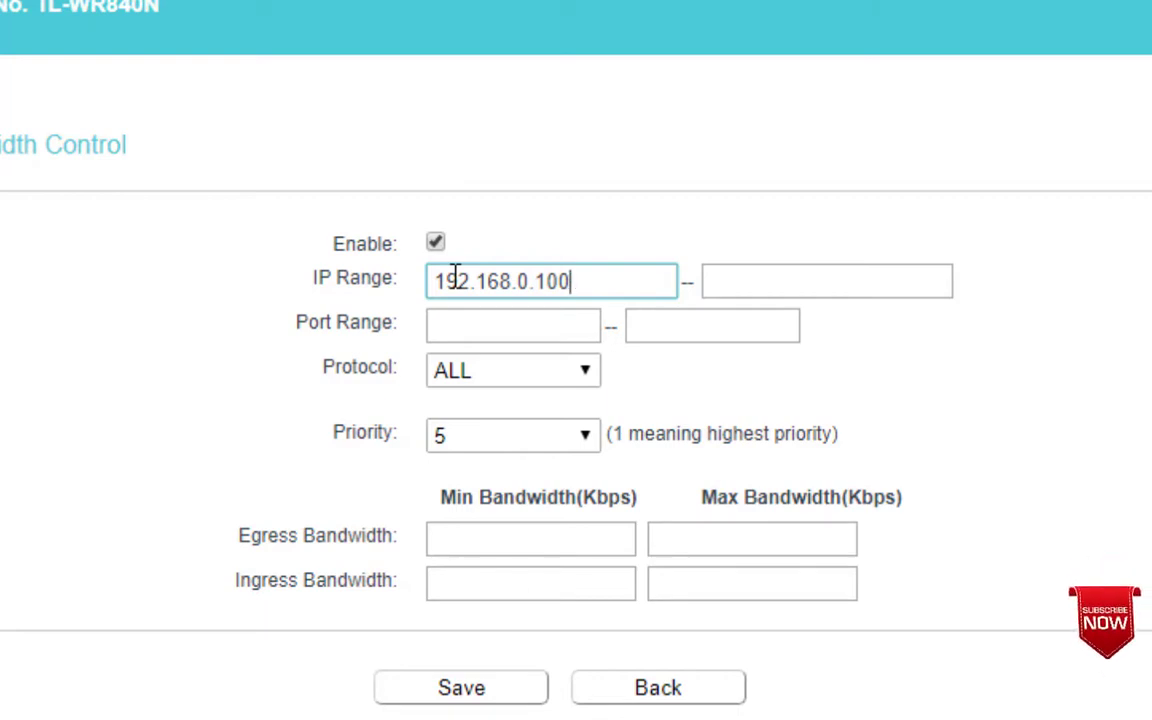
click(502, 535)
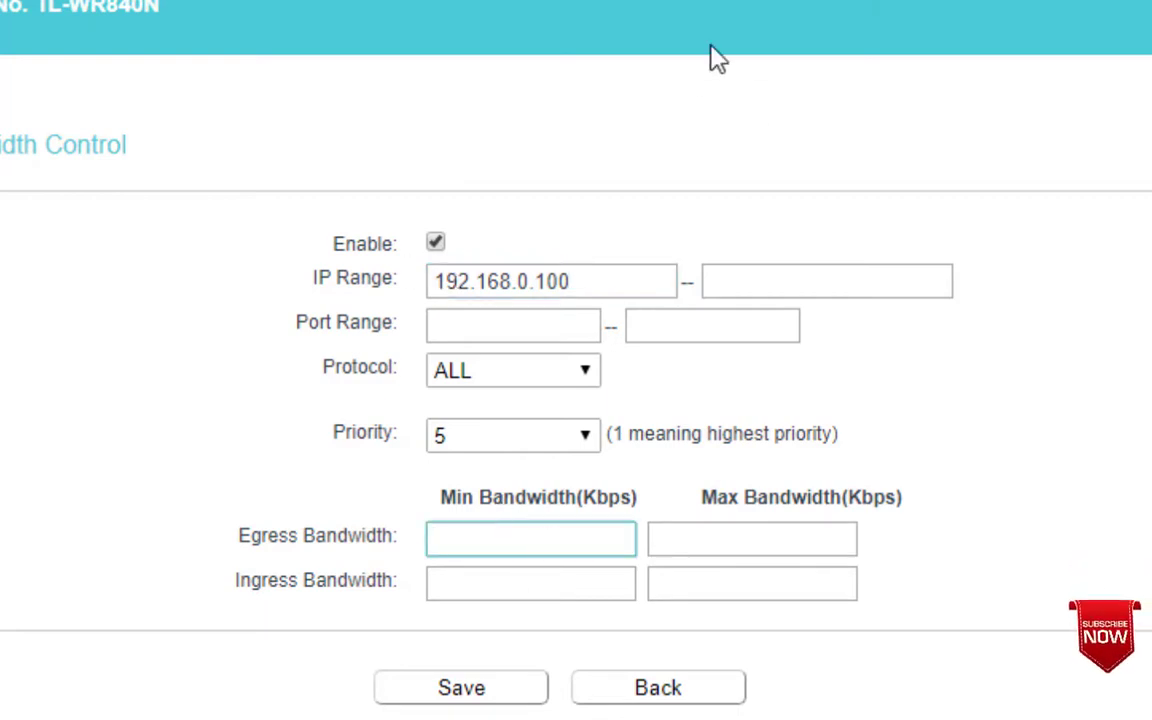
click(576, 318)
click(590, 280)
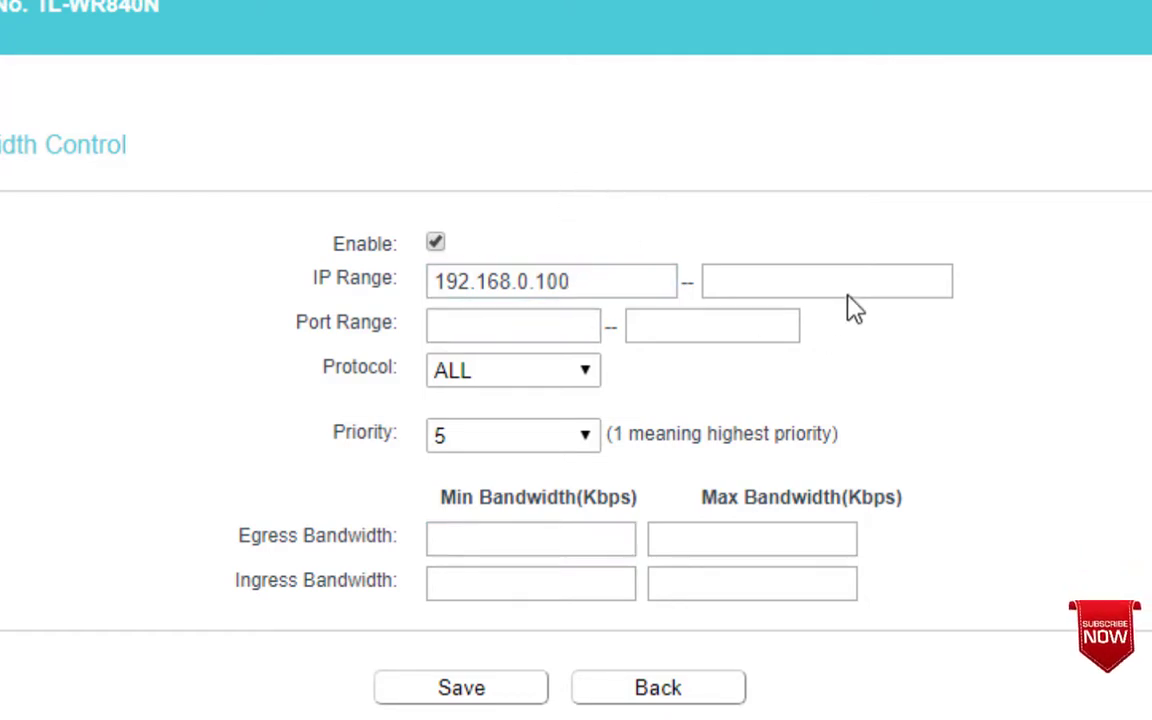
click(790, 290)
click(514, 327)
key(Tab)
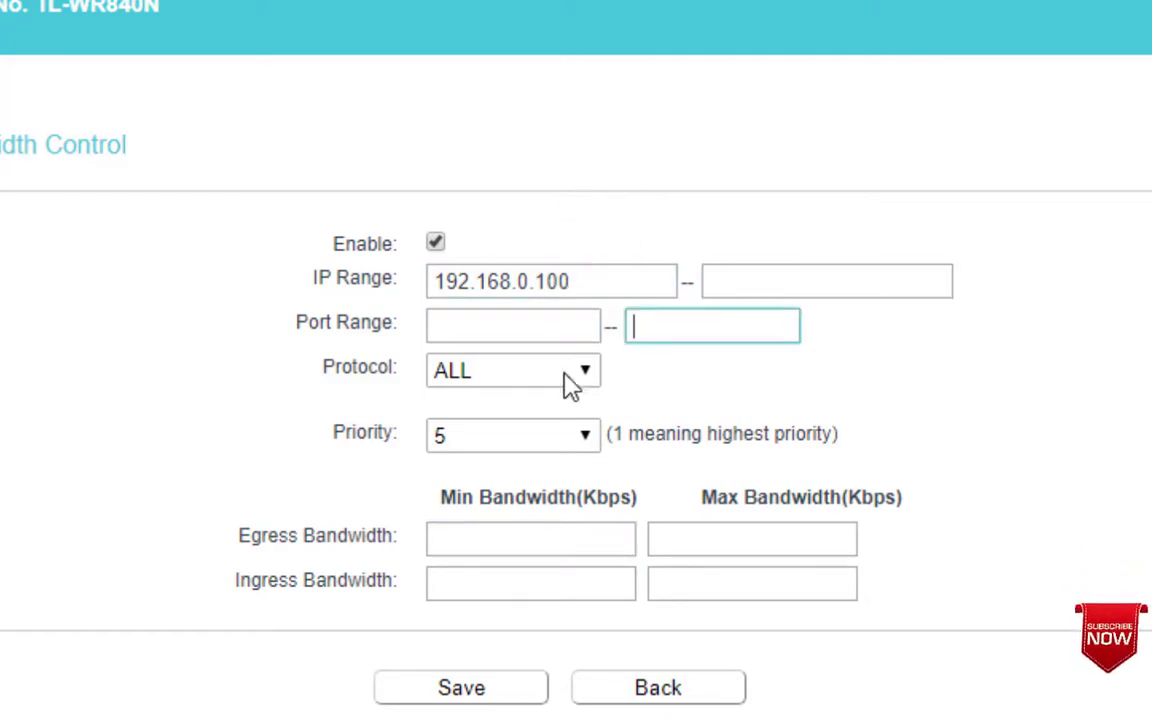
Set the minimum and maximum egress bandwidth for 192.168.0.100 to 2048 Kbps each.
click(504, 535)
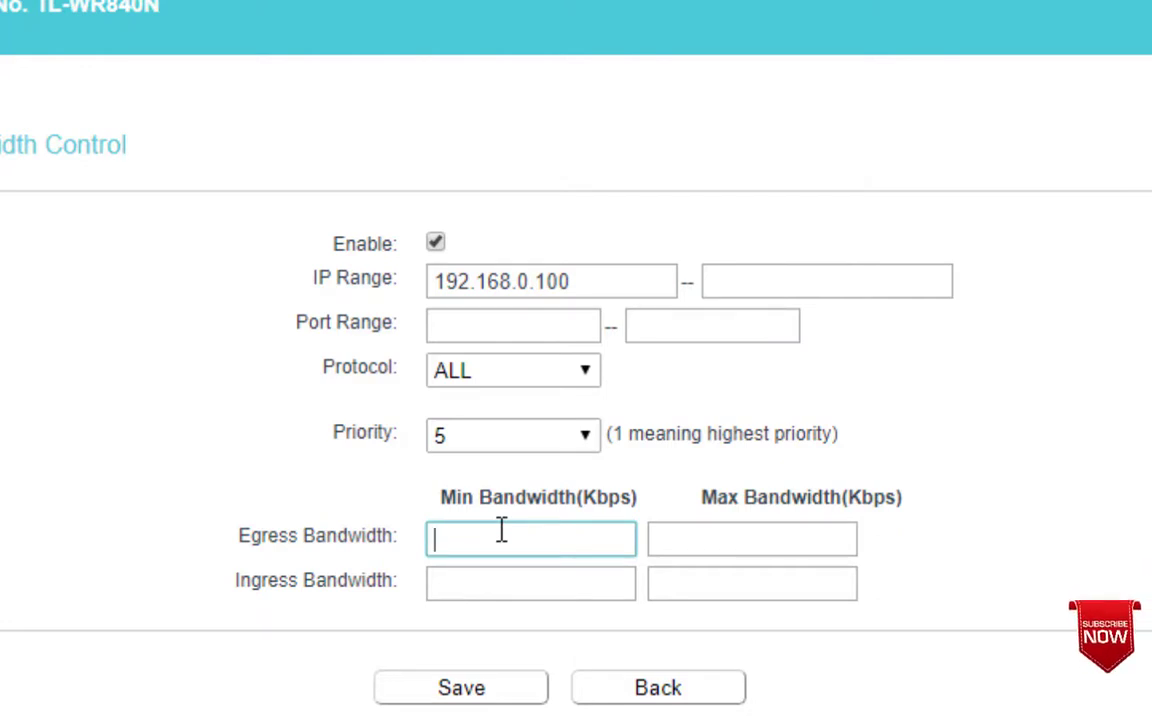
text(2048)
key(Tab)
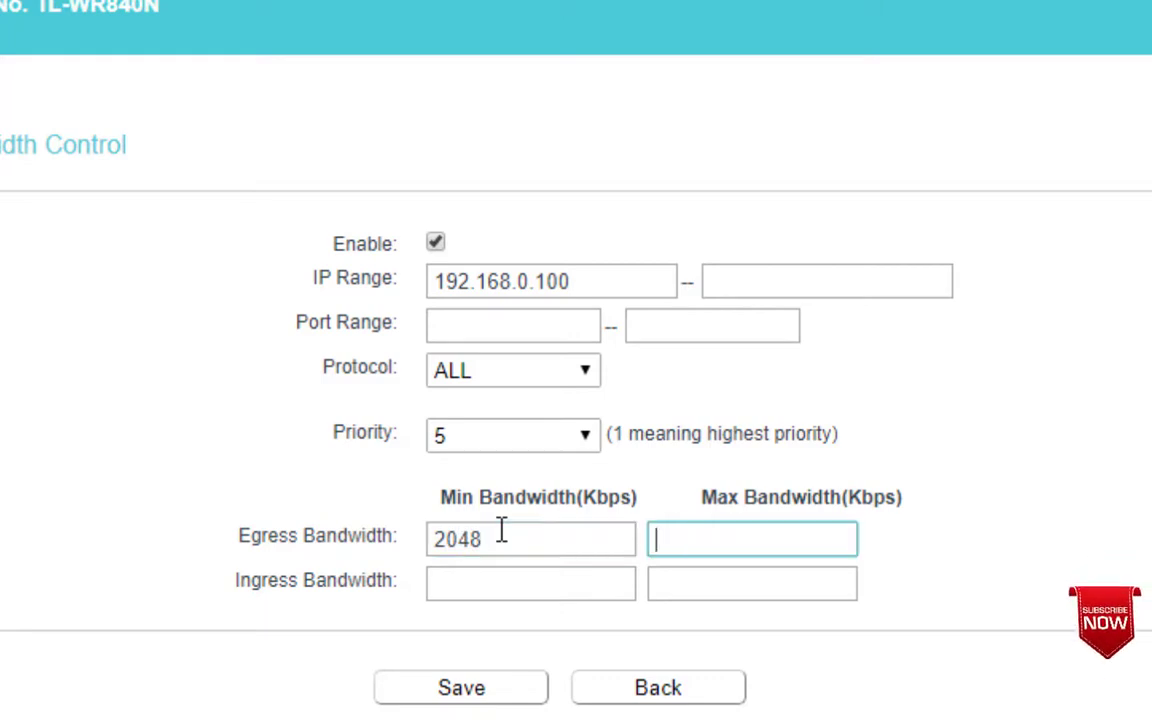
text(2048)
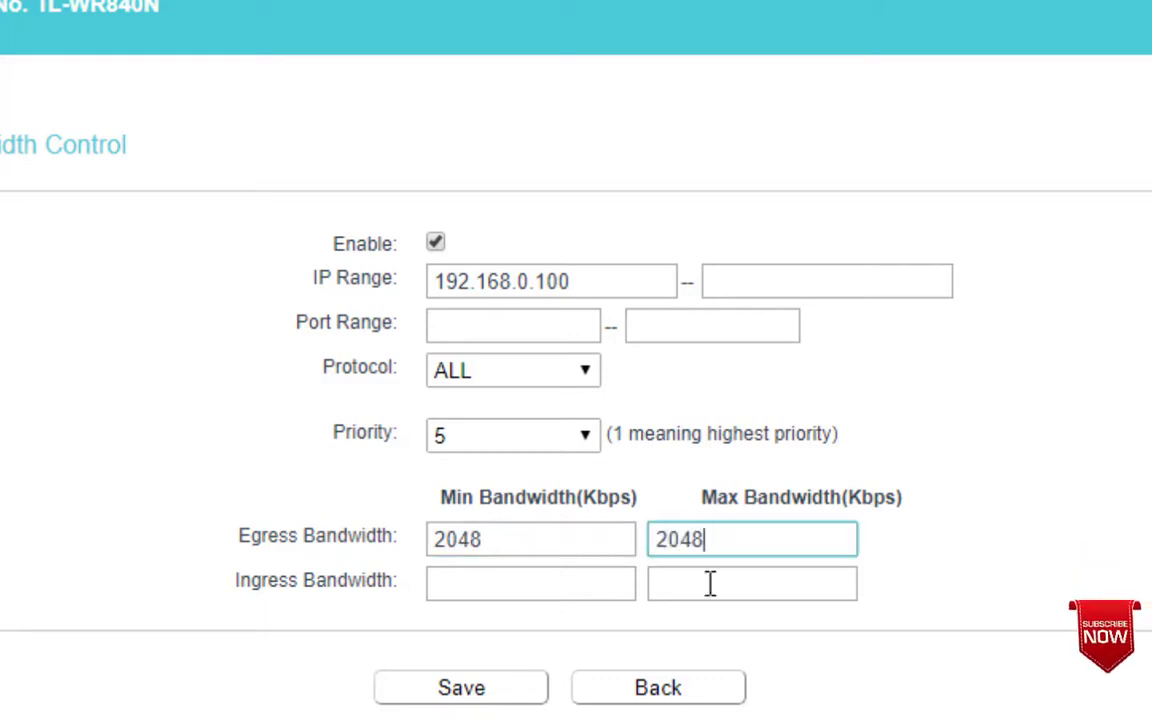
Set the minimum and maximum ingress bandwidth for 192.168.0.100 to 2048 Kbps each and save the rule.
click(565, 577)
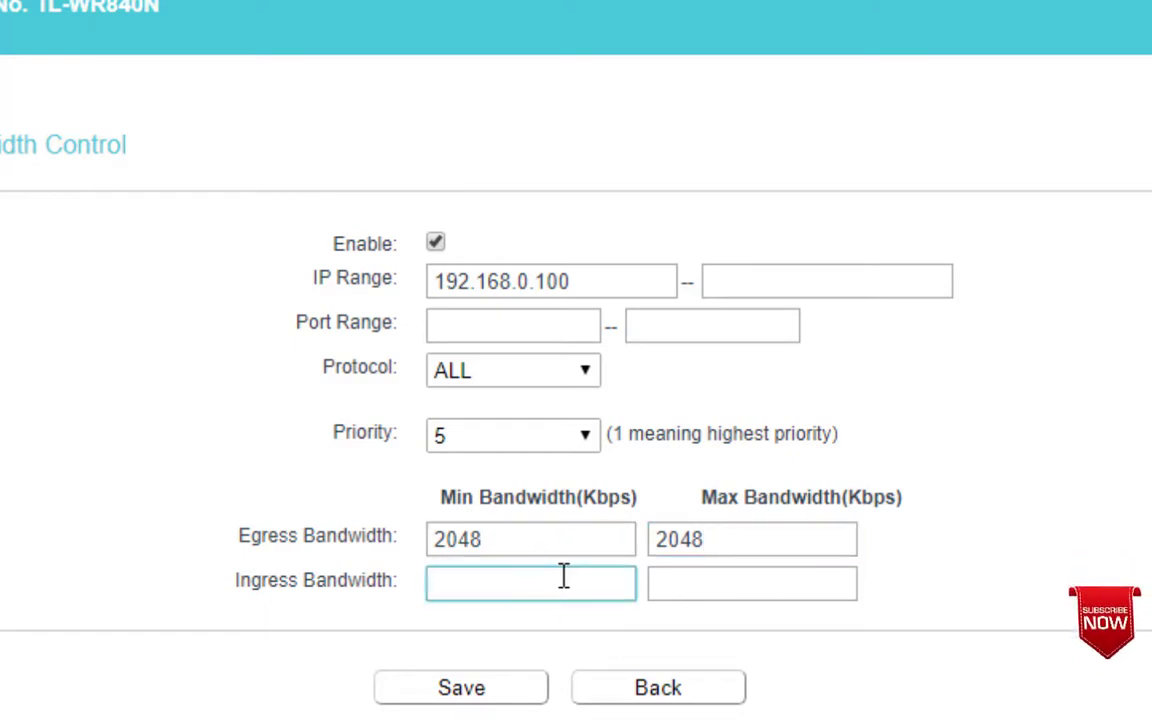
text(2048)
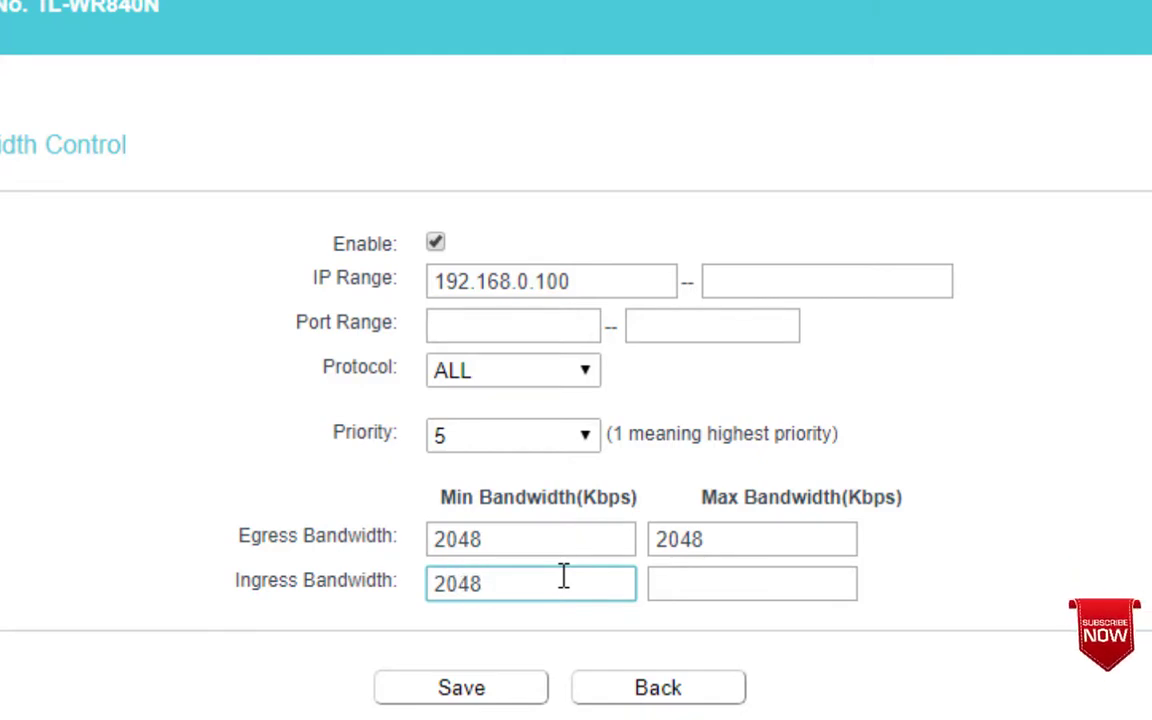
key(Tab)
text(2048)
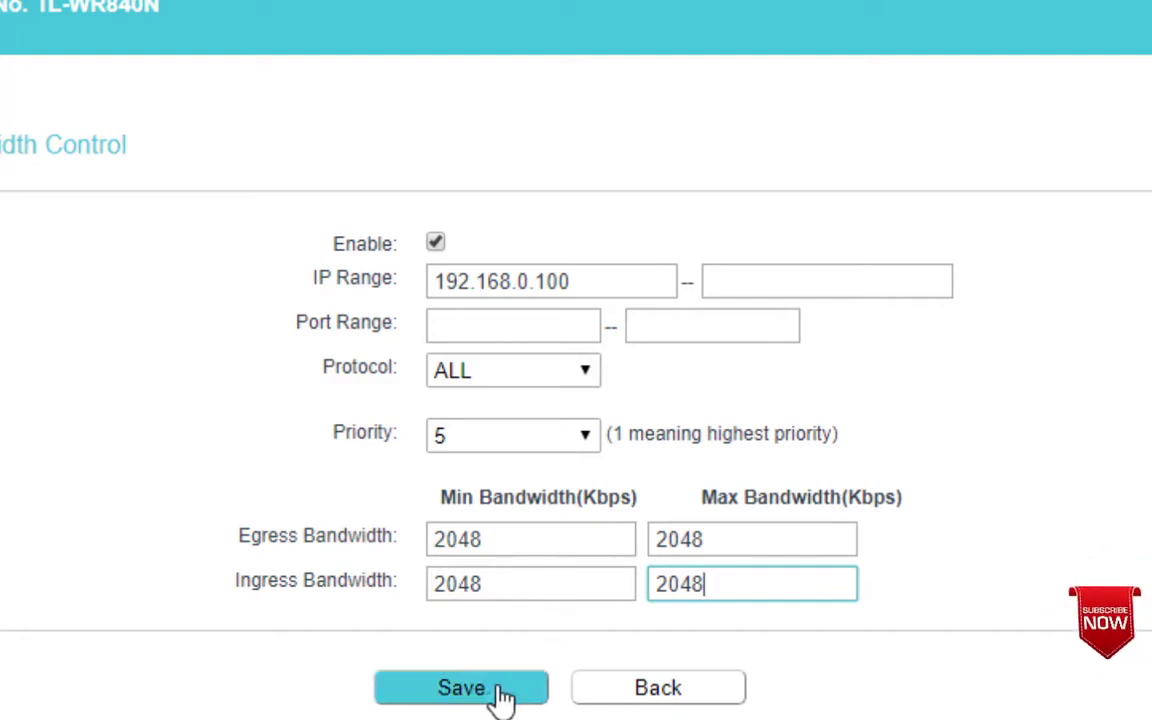
double_click(450, 278)
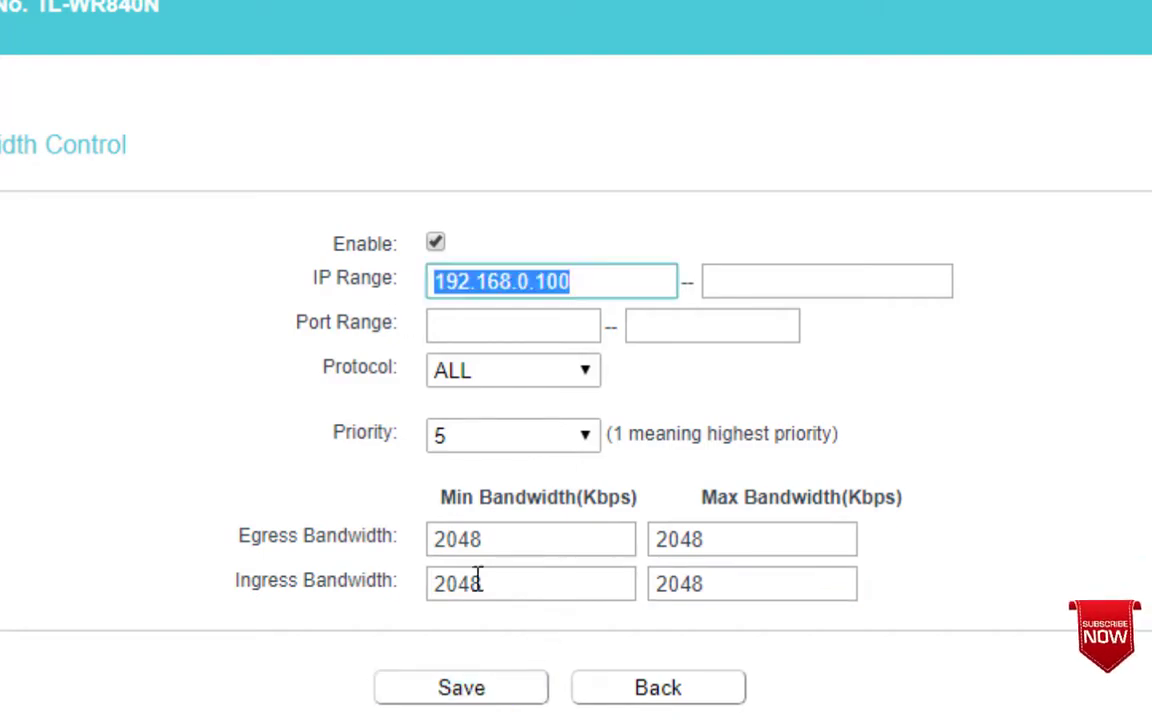
click(460, 696)
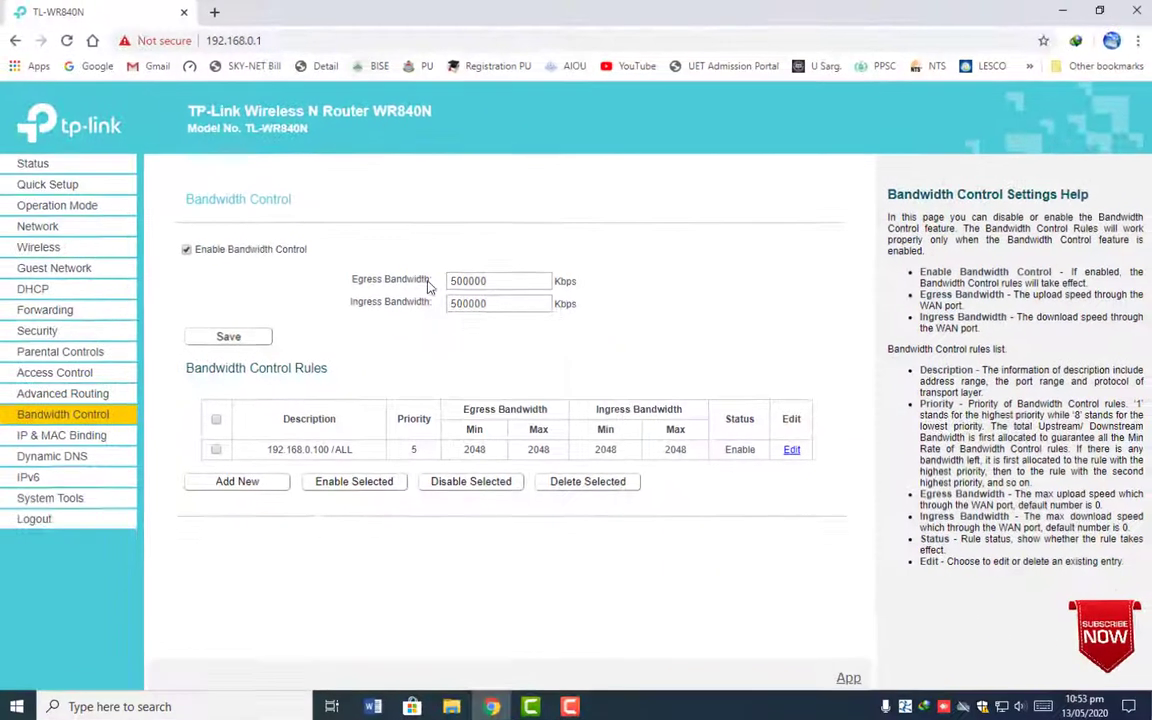
Add a second bandwidth control rule with 192.168.0.101 as the start of its IP range.
drag(330, 449, 310, 452)
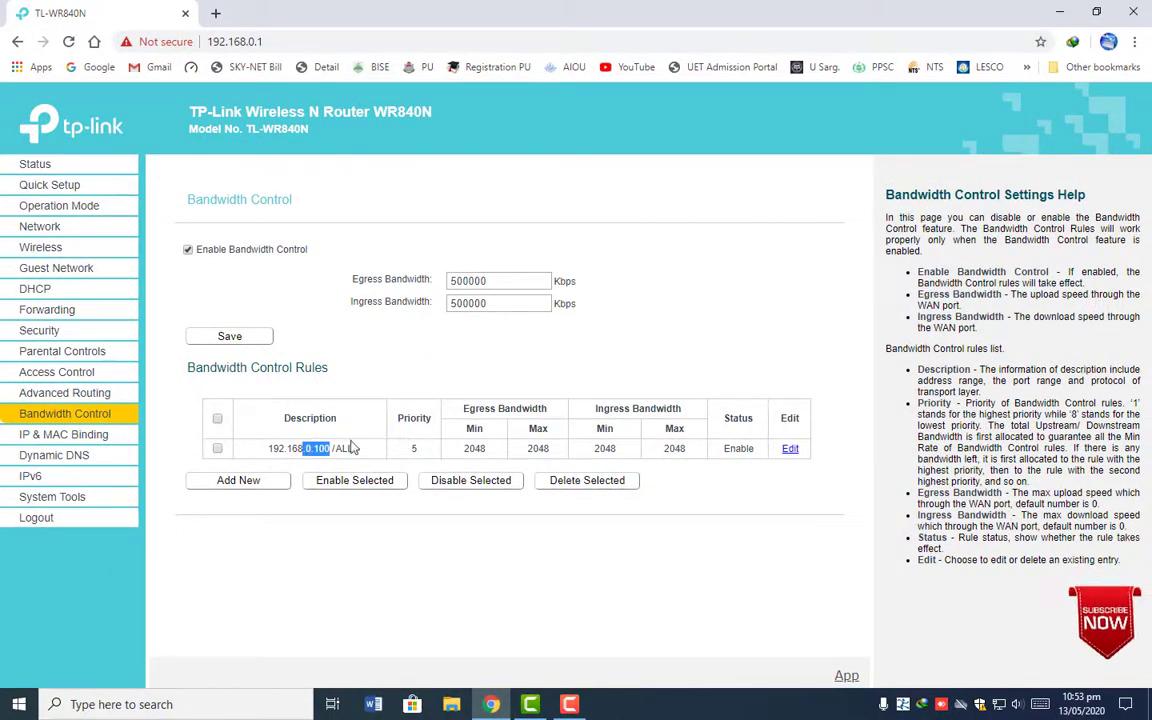
click(238, 480)
click(477, 262)
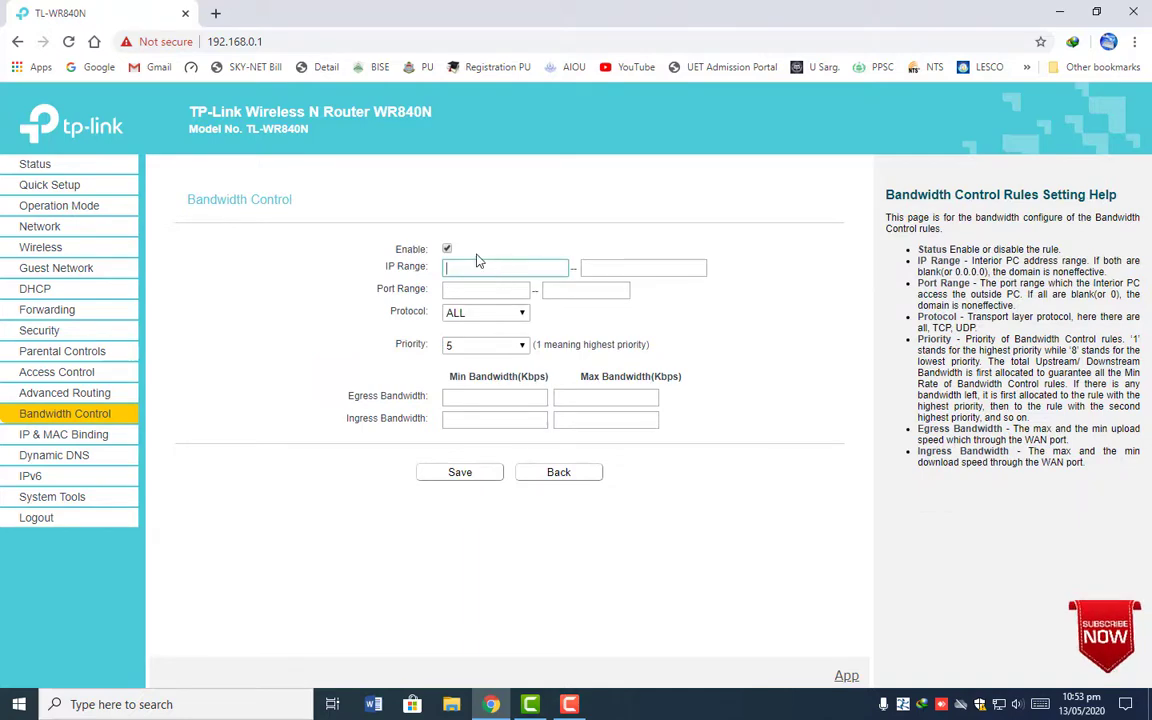
text(1)
text(92.168.)
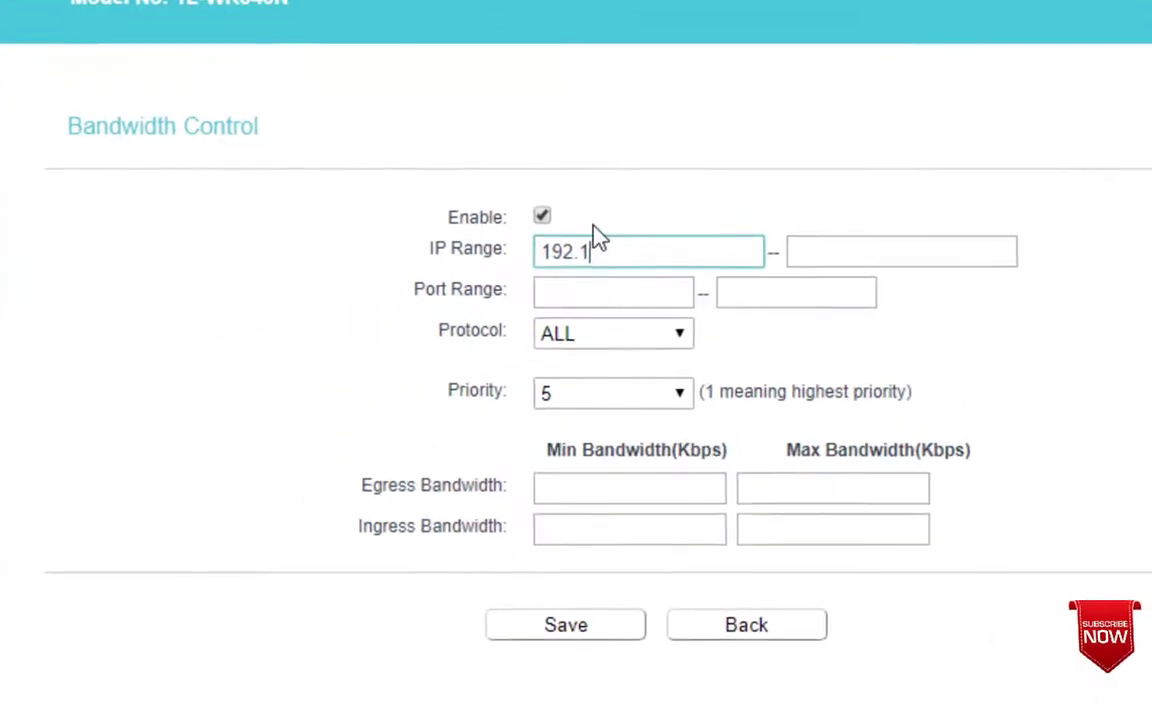
text(0)
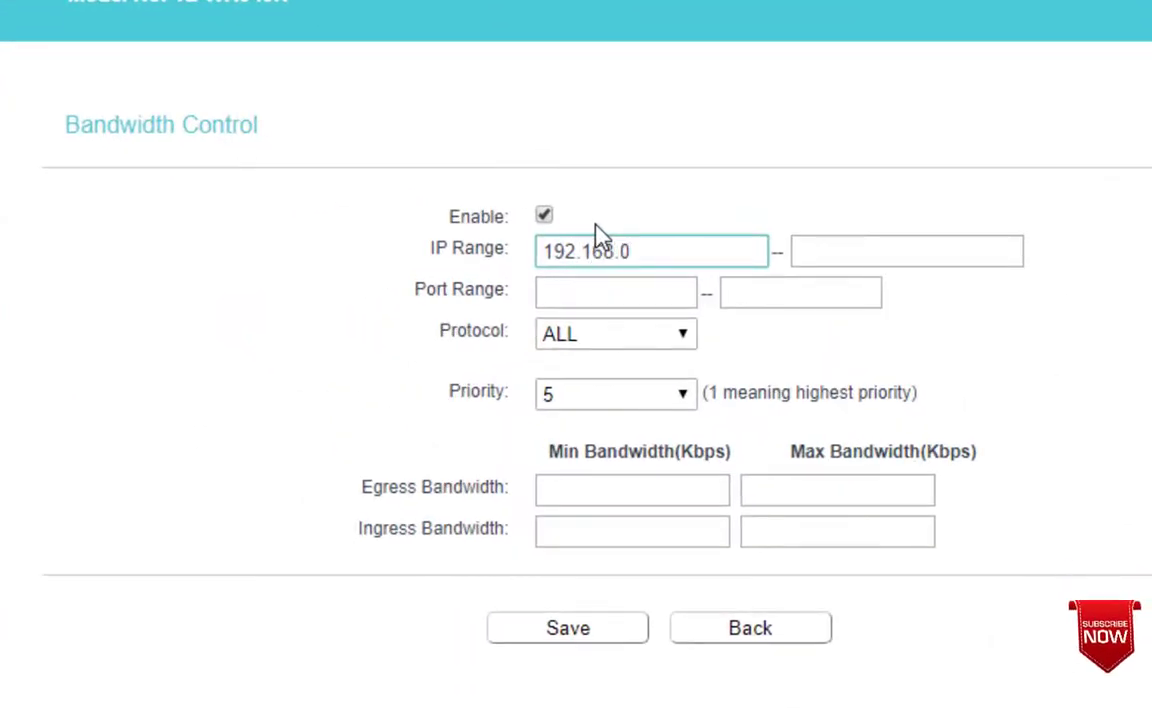
text(.101)
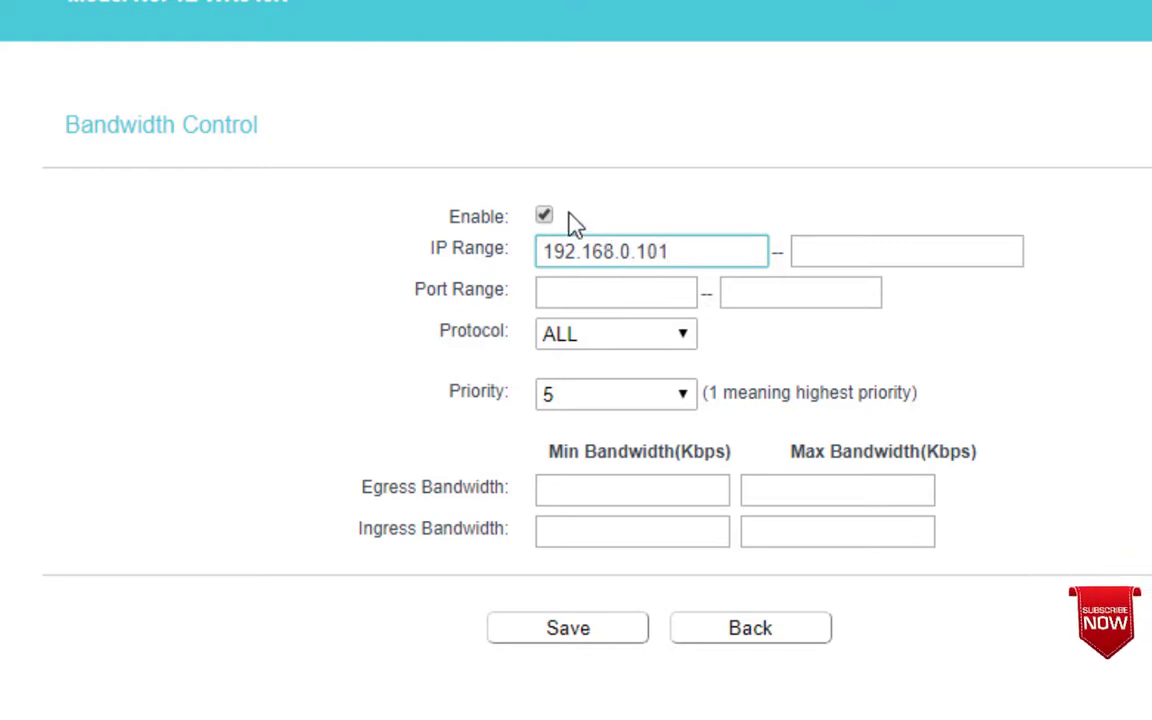
Set the minimum and maximum egress bandwidth for 192.168.0.101 to 2048 Kbps each.
click(655, 488)
text(2048)
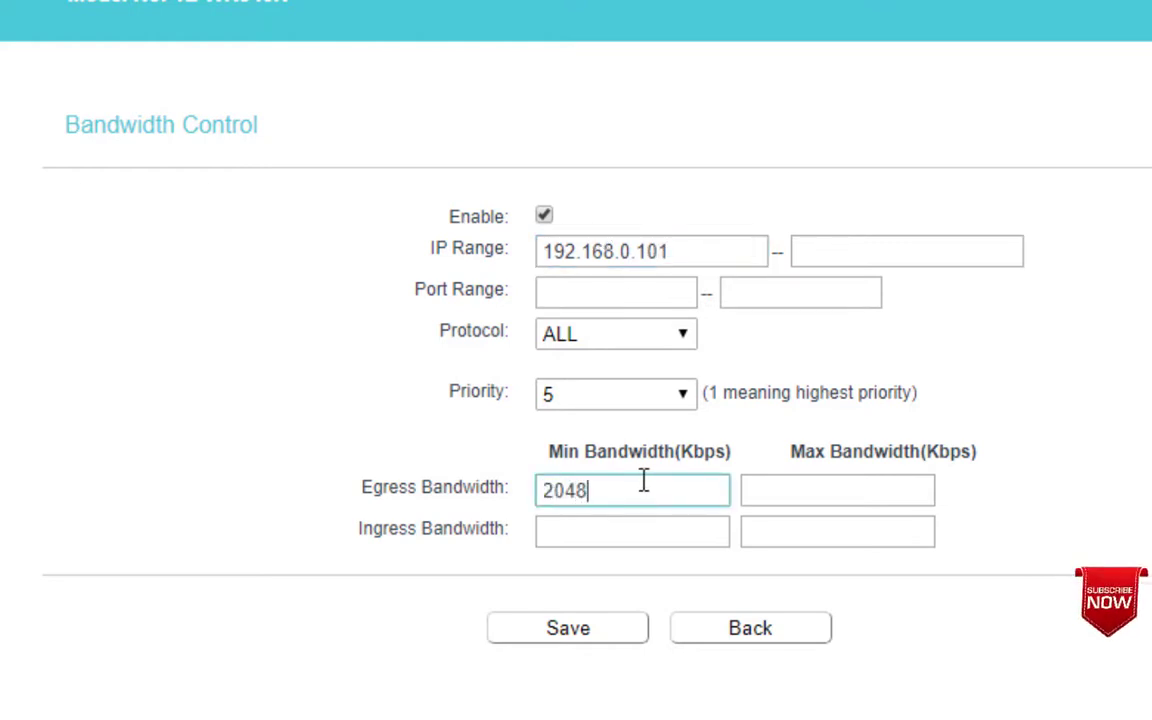
key(Tab)
text(2048)
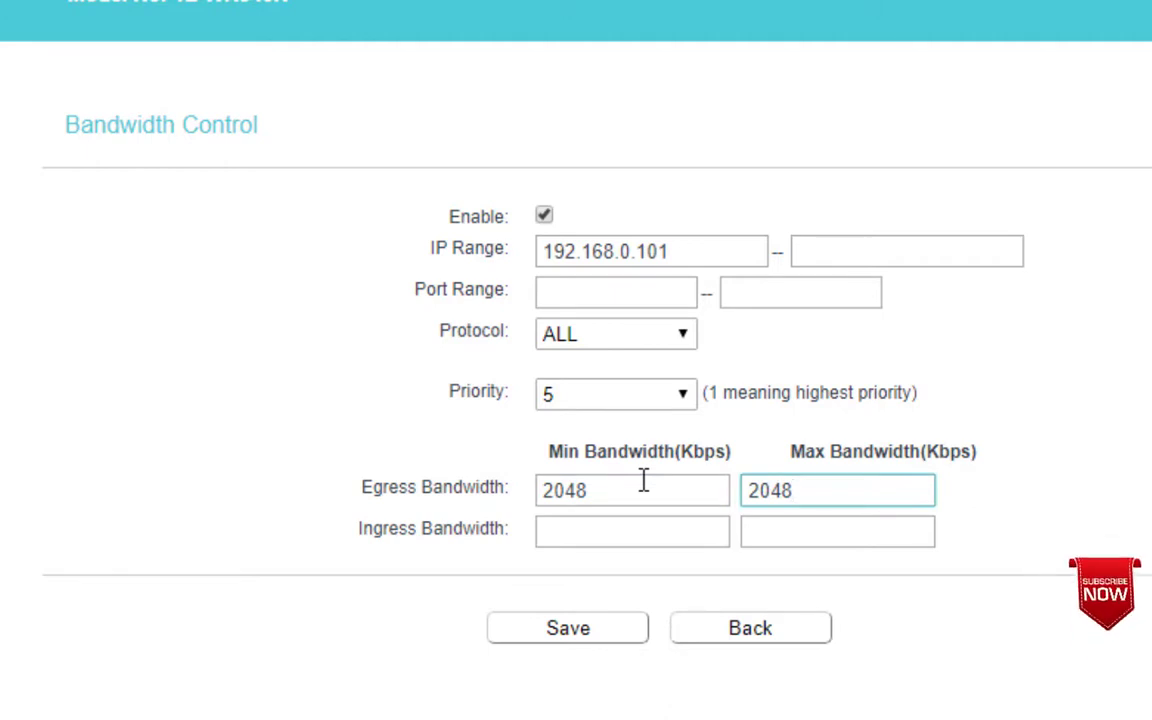
Set the minimum and maximum ingress bandwidth for 192.168.0.101 to 2048 Kbps each and save the rule.
key(Tab)
text(2048)
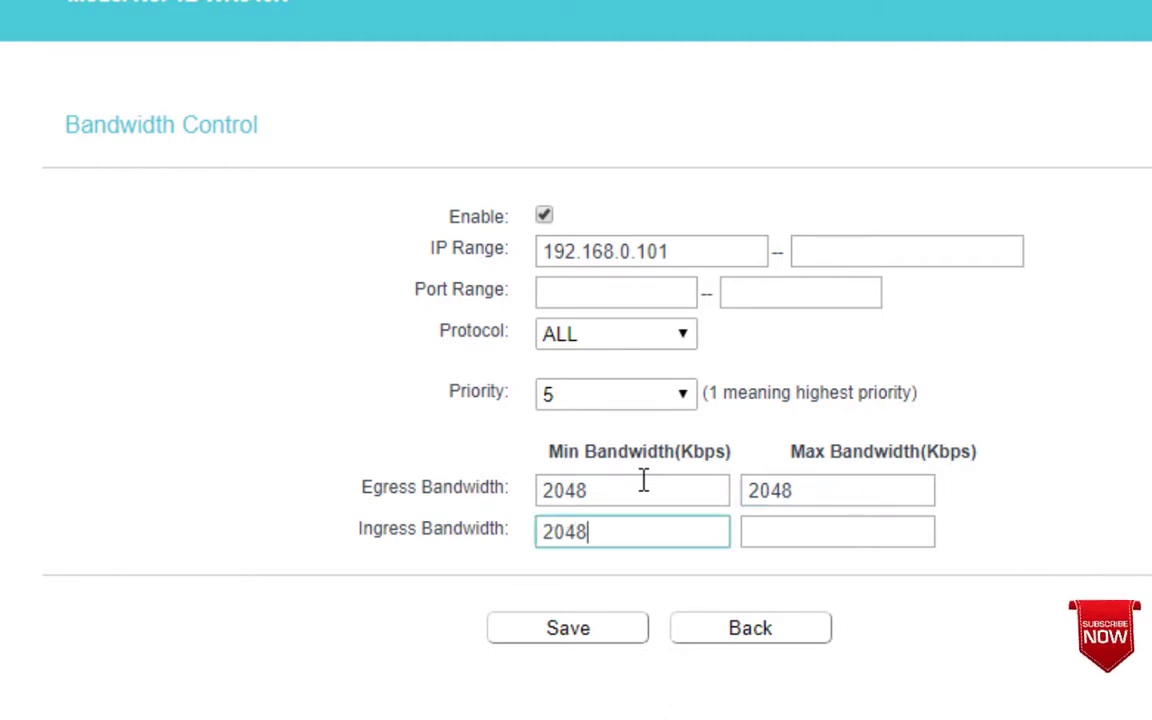
key(Tab)
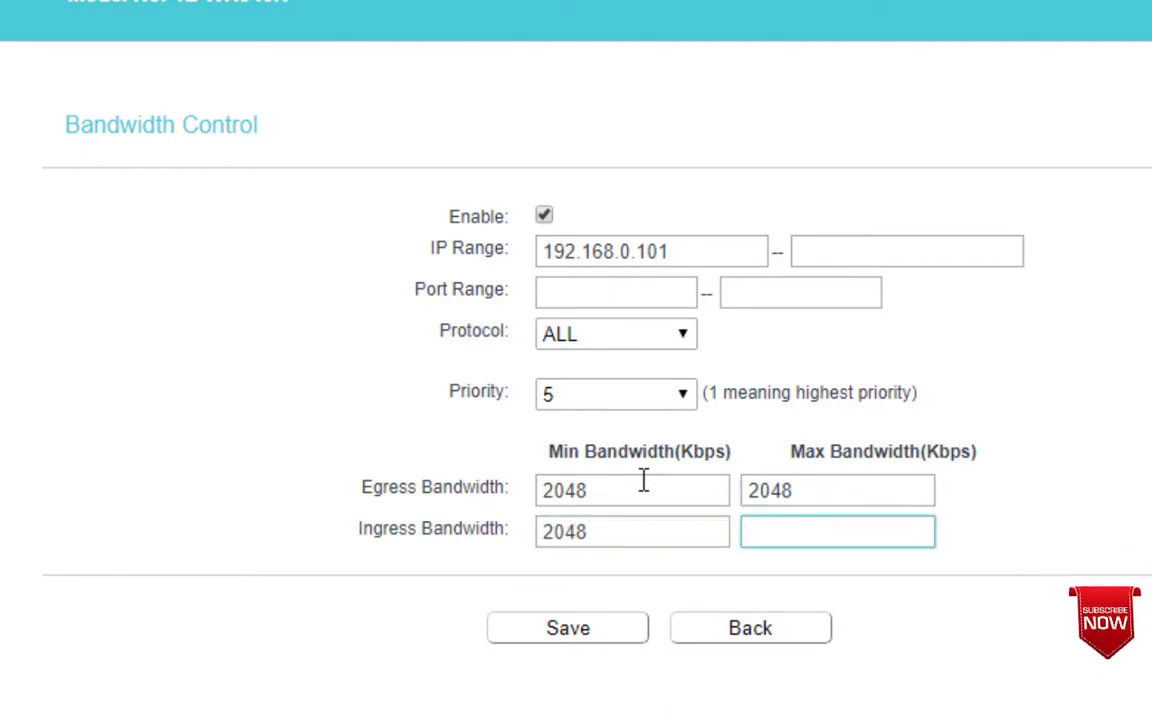
text(2048)
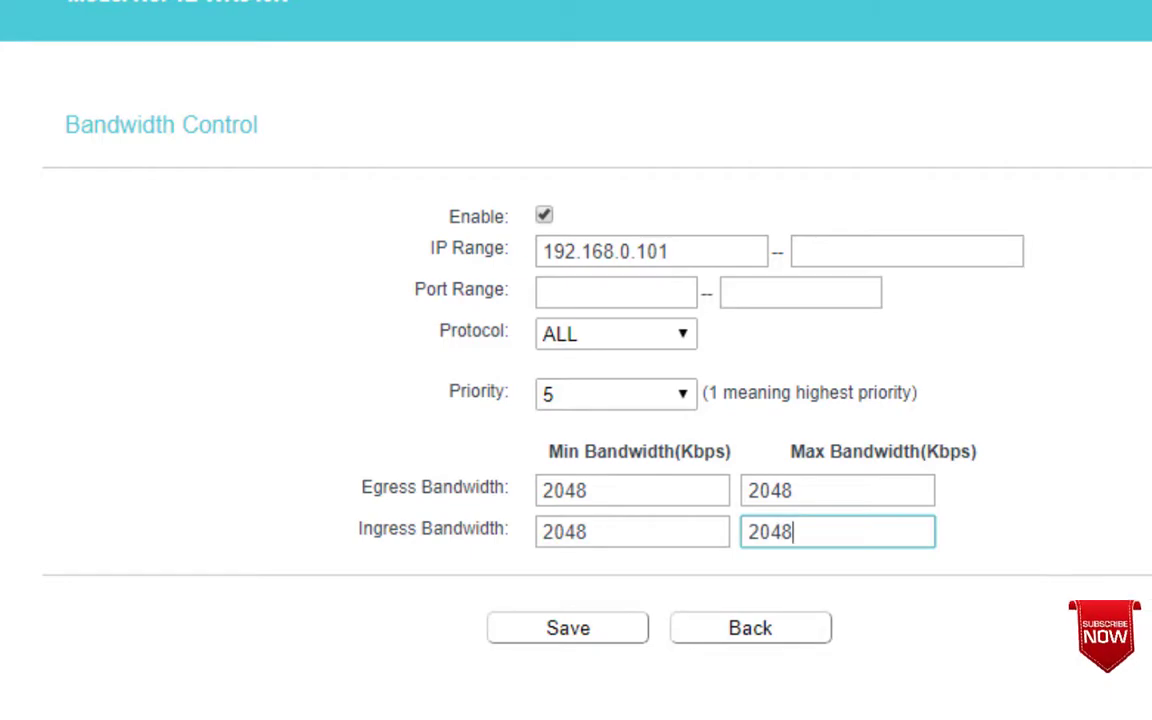
click(612, 625)
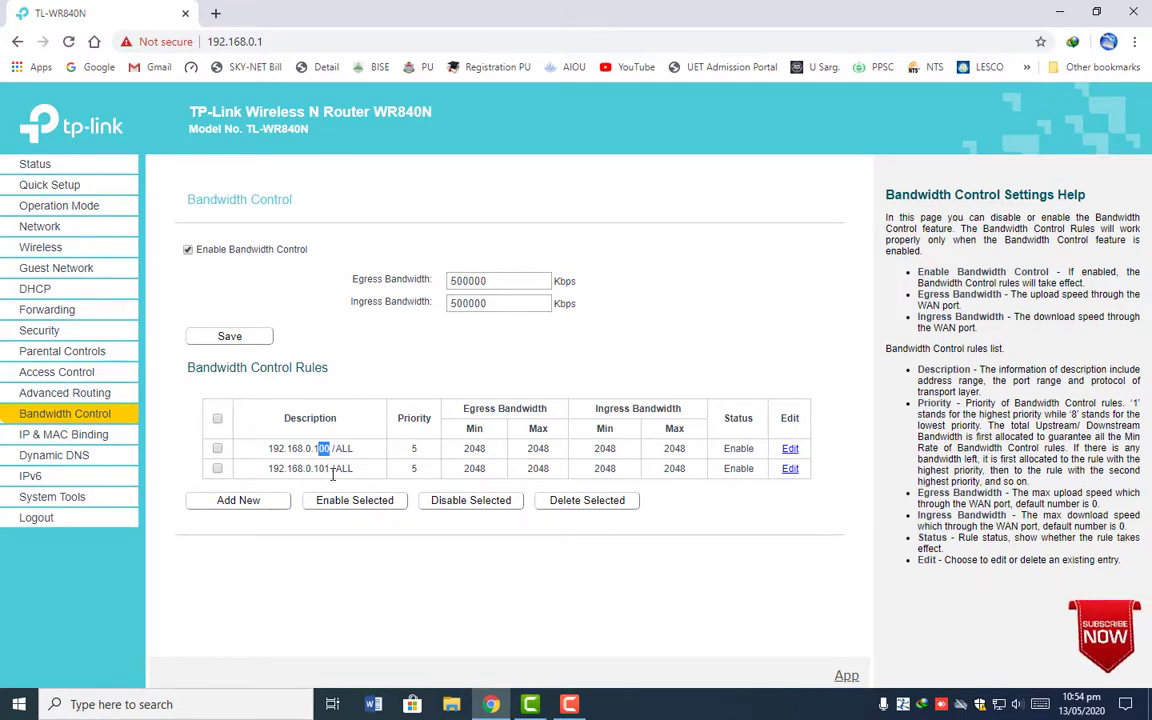
drag(332, 476, 313, 470)
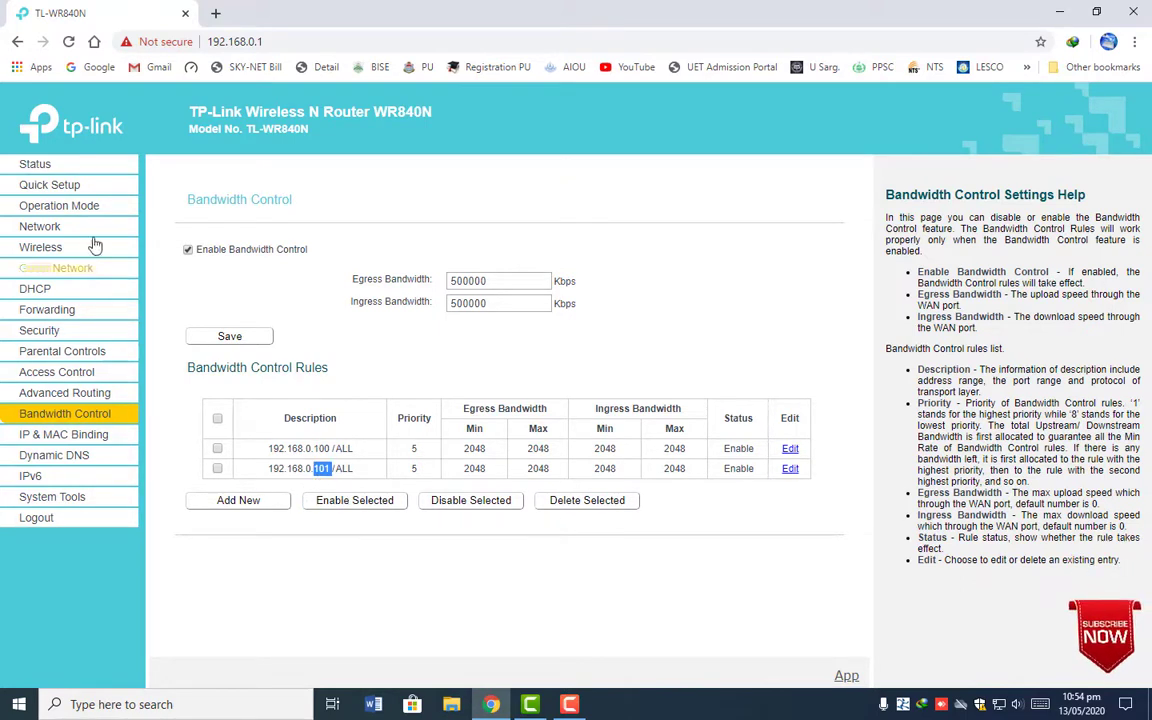
Examine the DHCP clients list for the connected devices' names, MAC addresses and assigned IP addresses.
click(40, 289)
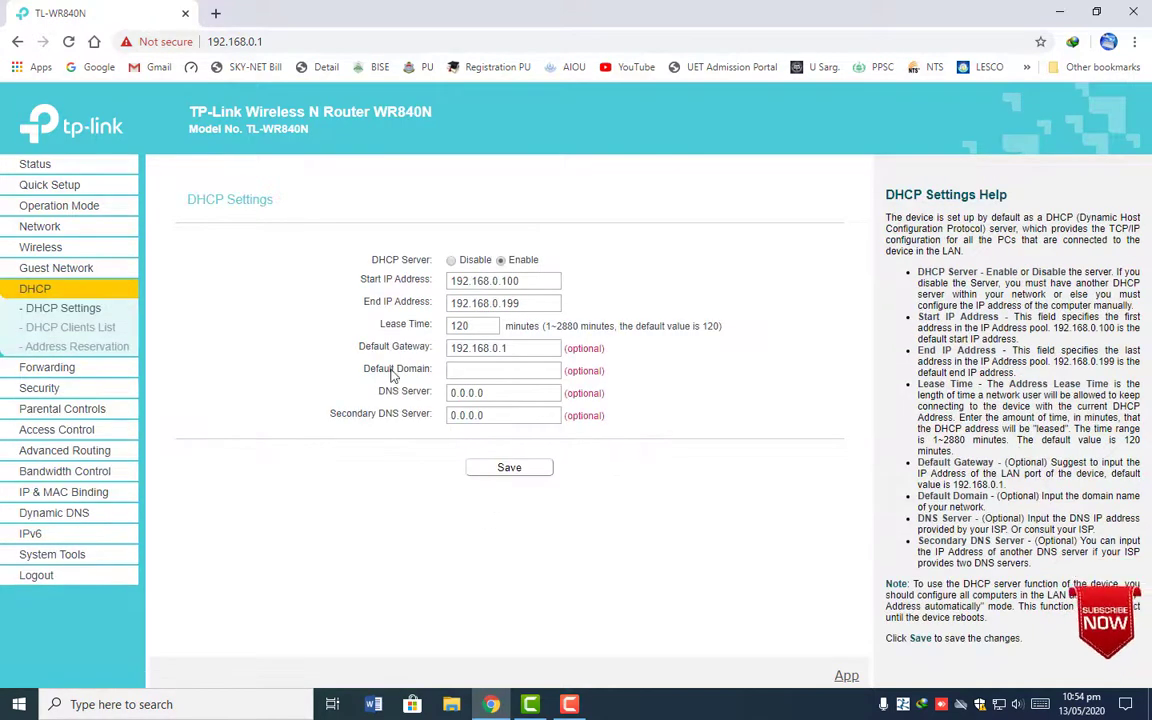
click(98, 330)
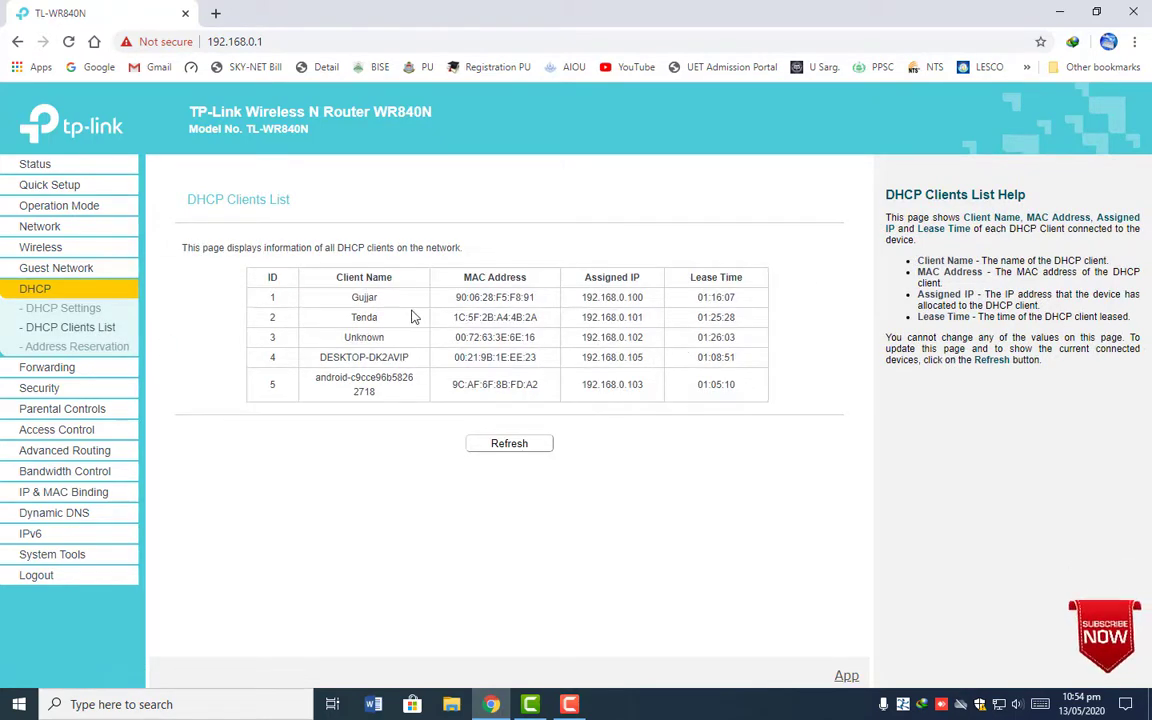
drag(380, 297, 342, 297)
double_click(388, 322)
drag(663, 386, 340, 338)
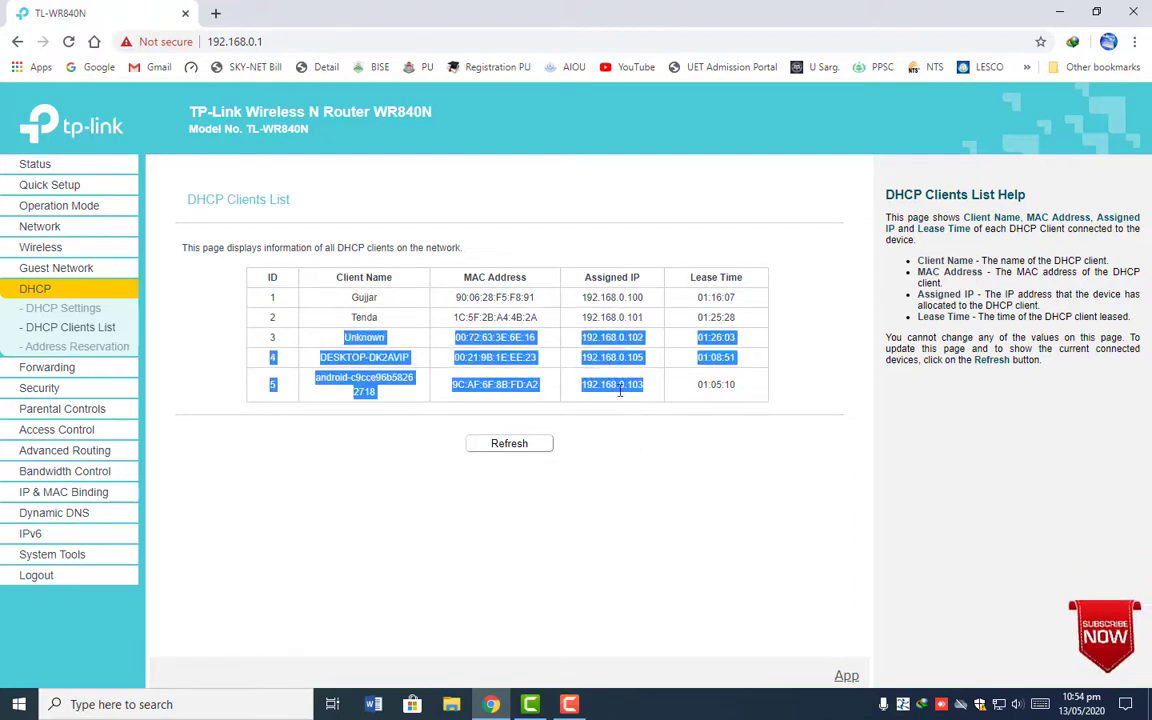
drag(643, 315, 600, 279)
click(659, 516)
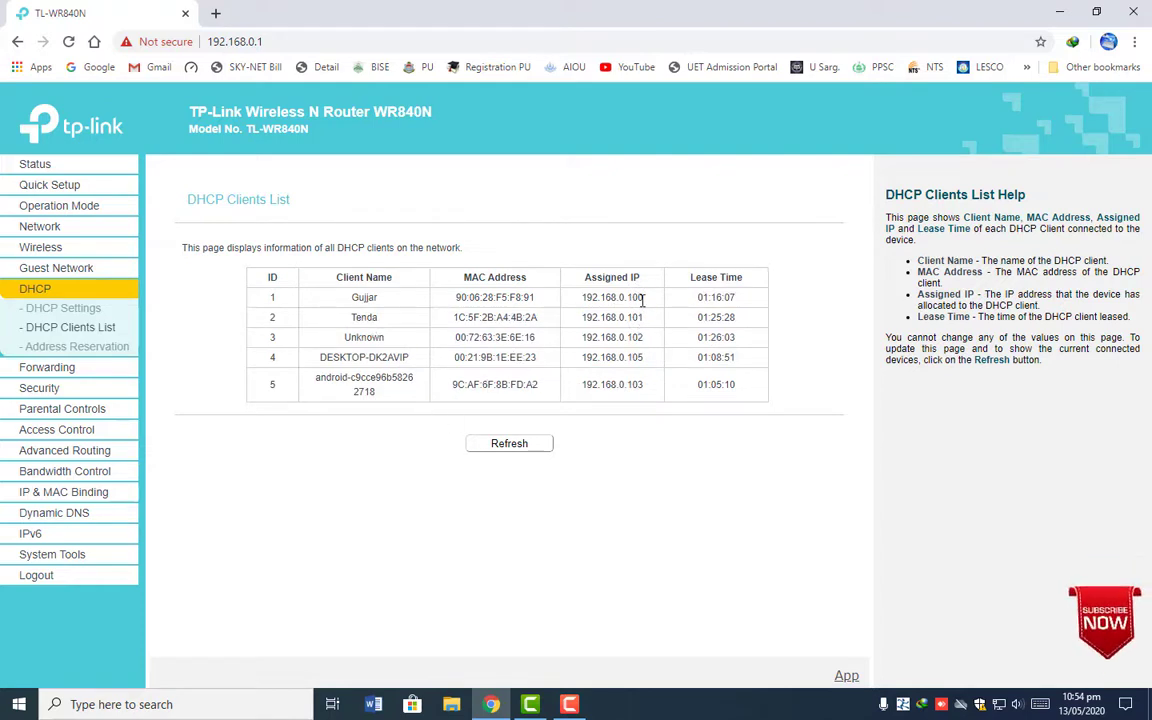
Copy the MAC address of the DHCP client assigned 192.168.0.100 into a new address reservation.
double_click(494, 298)
key(ctrl+c)
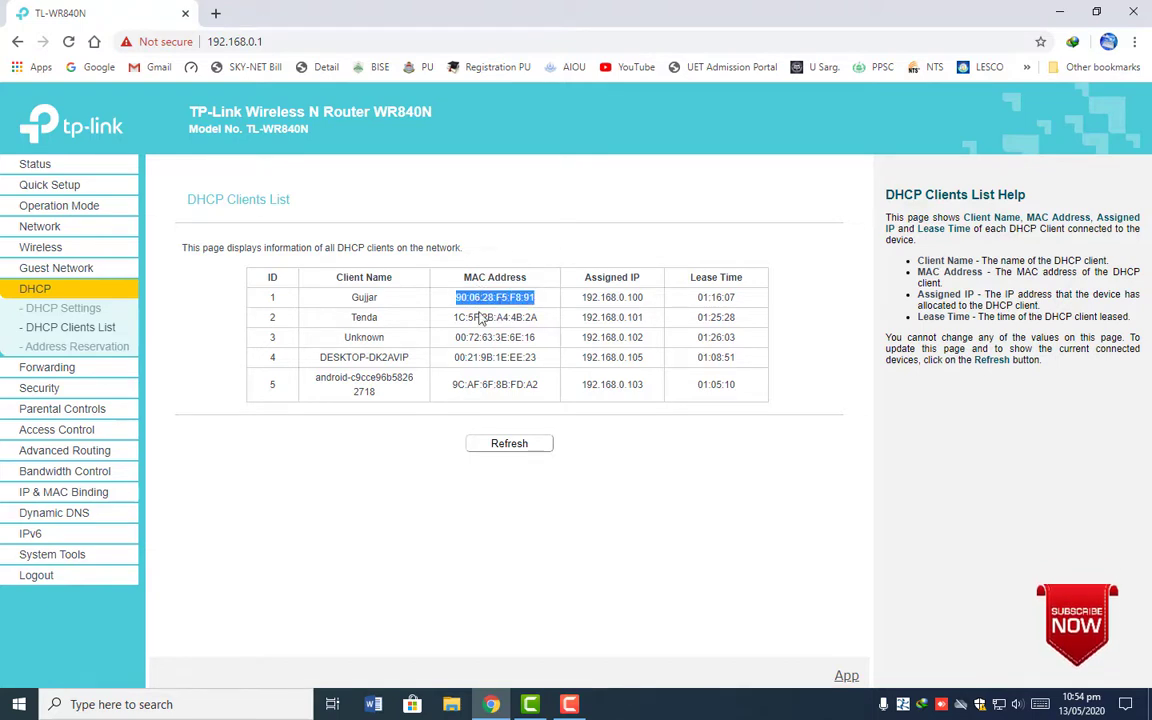
drag(644, 297, 601, 302)
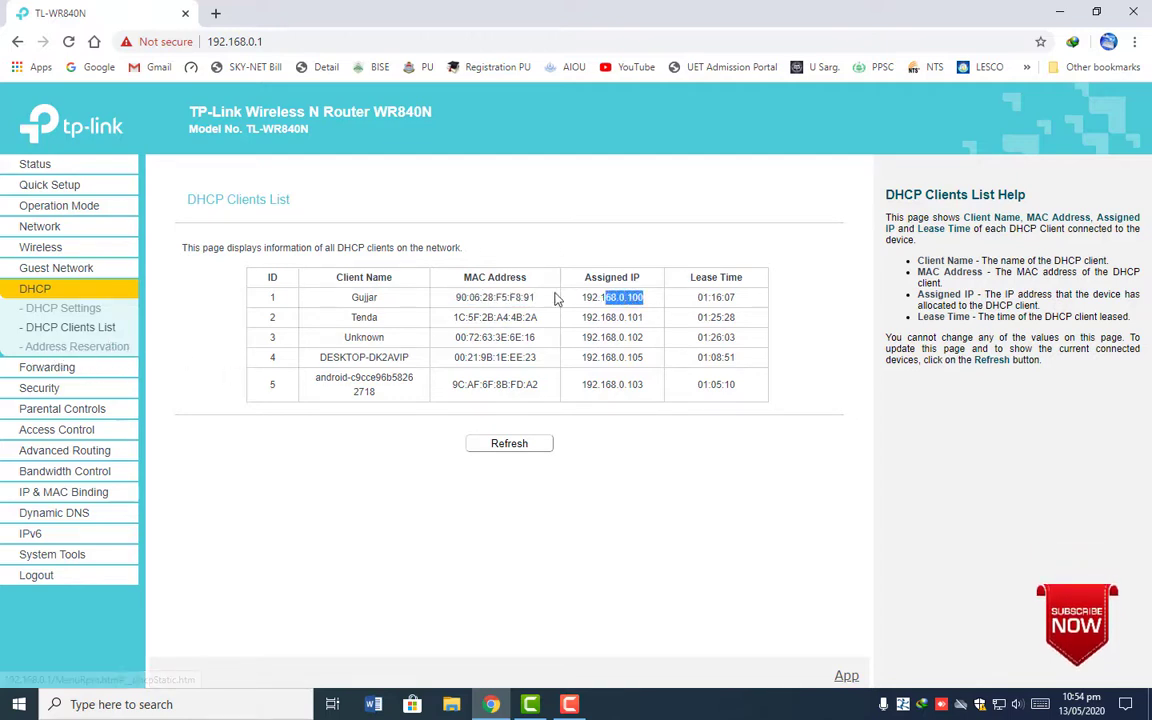
click(60, 345)
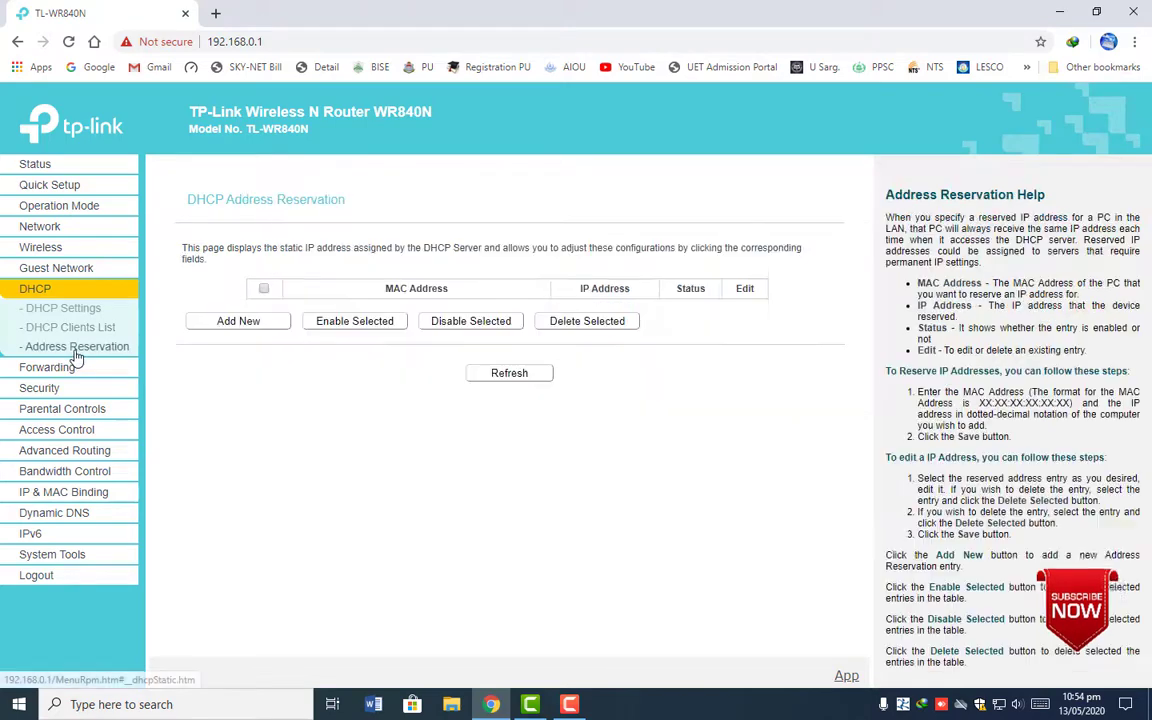
click(252, 322)
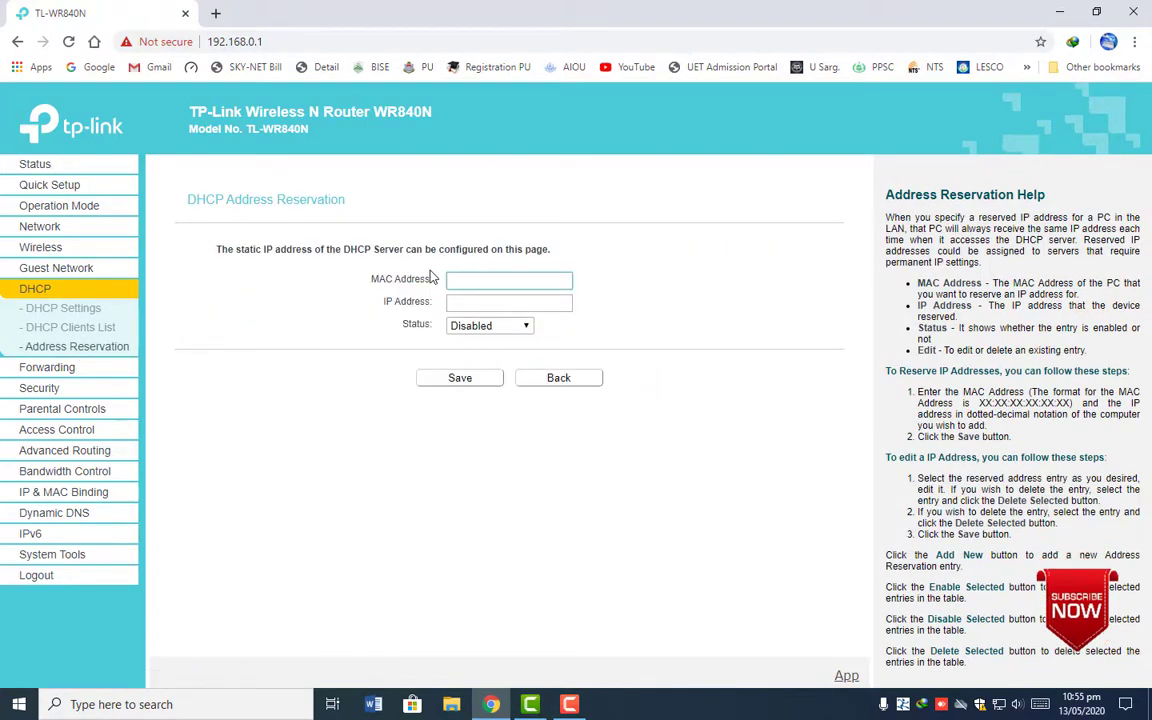
key(ctrl+v)
key(Tab)
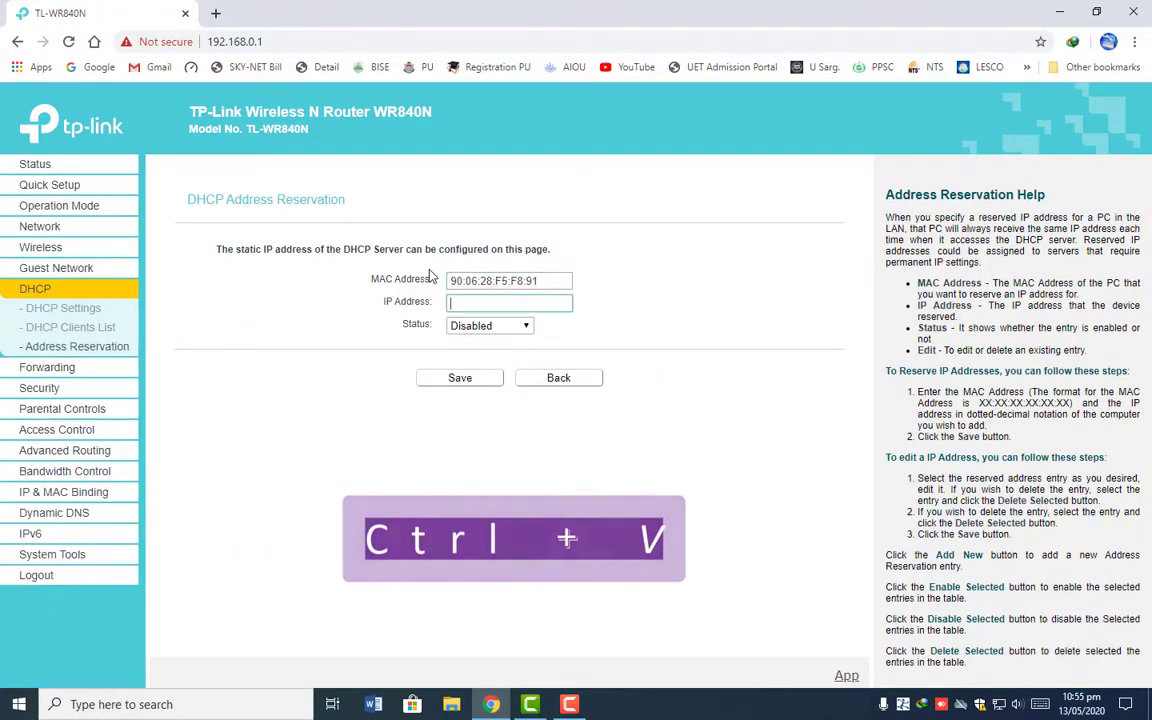
Set the reservation's IP address to 192.168.0.100 and its status to Enabled, and save it.
text(192.168.0100)
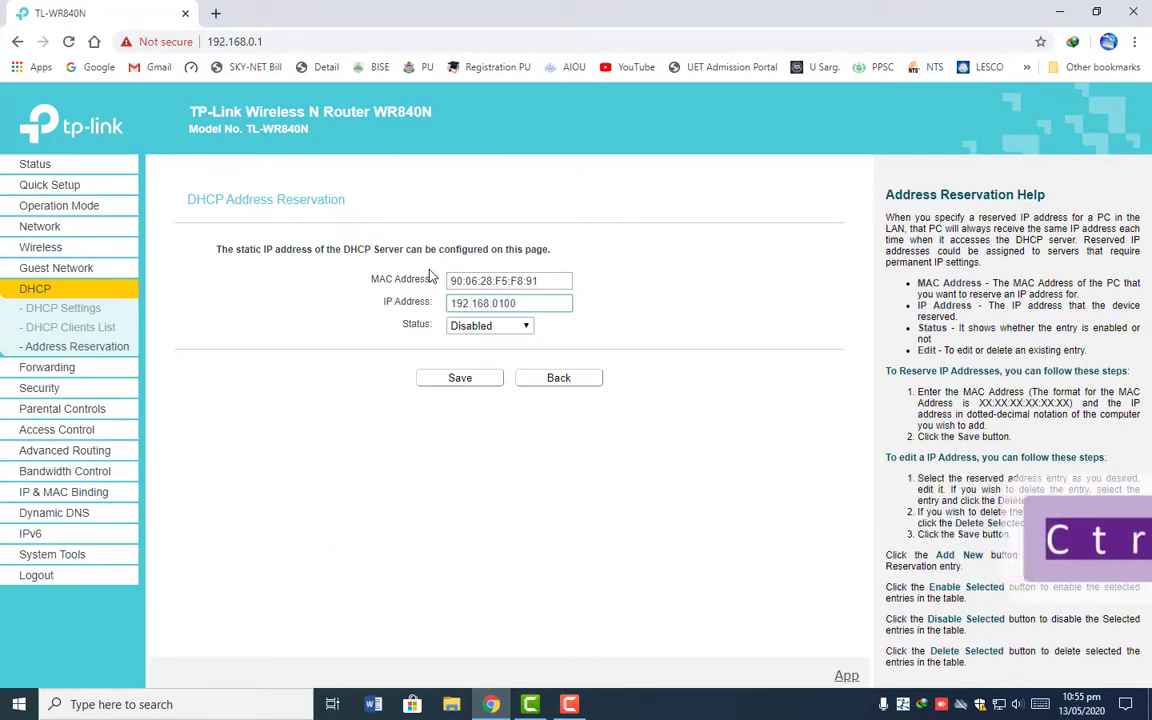
key(BackSpace)
key(BackSpace)
key(BackSpace)
text(.1)
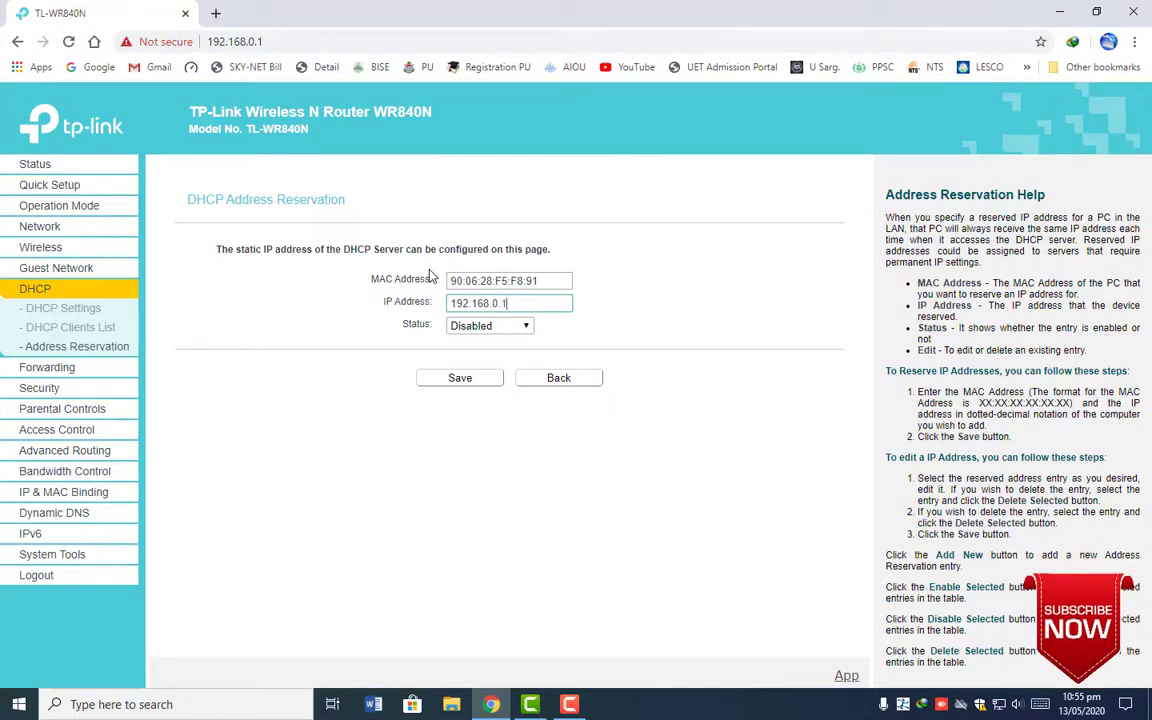
text(00)
click(489, 325)
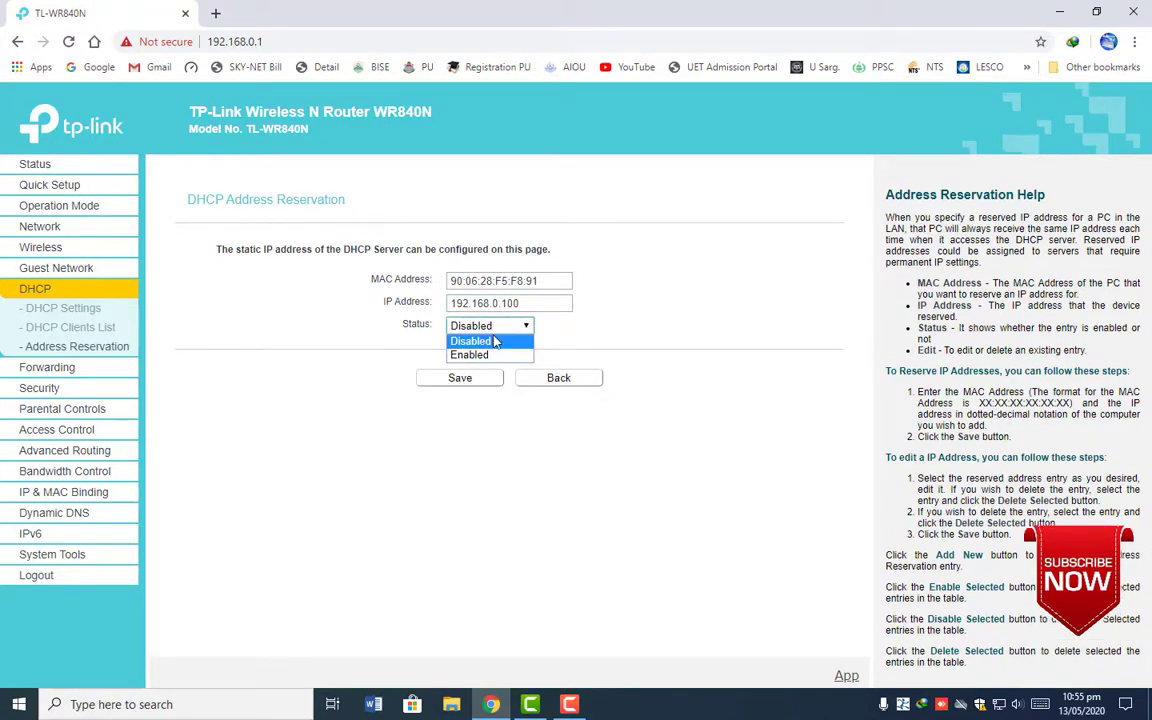
click(470, 350)
click(476, 388)
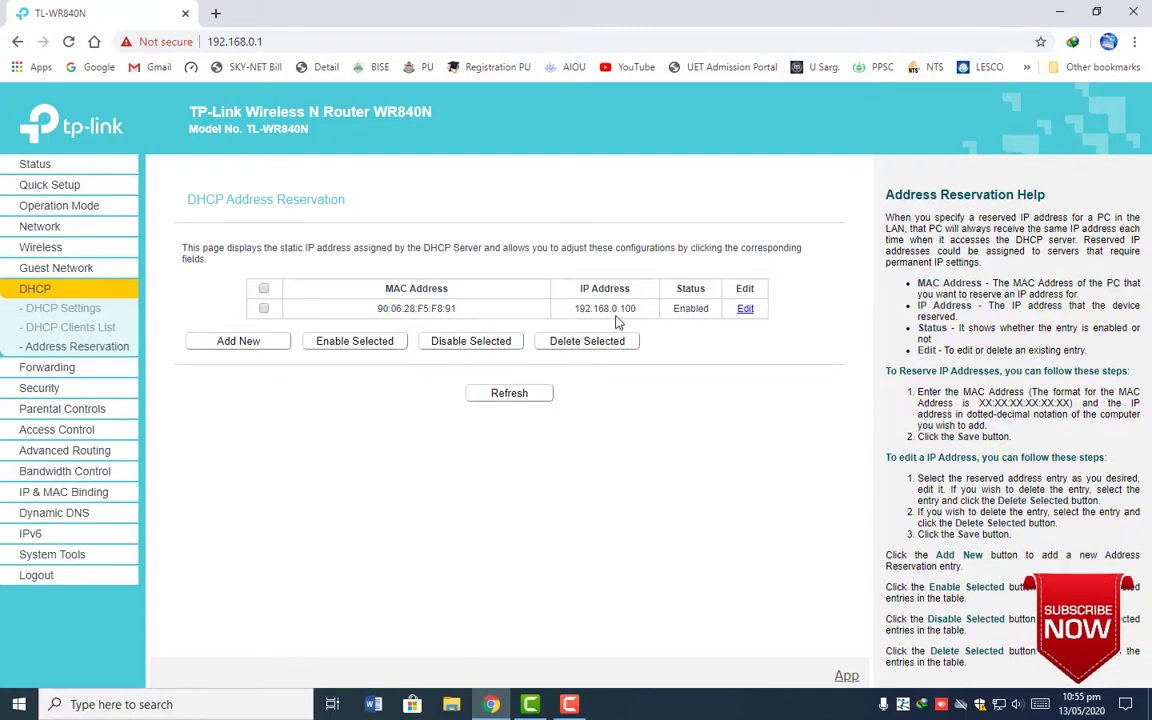
Copy the MAC address of the Tenda DHCP client into a second address reservation.
click(72, 330)
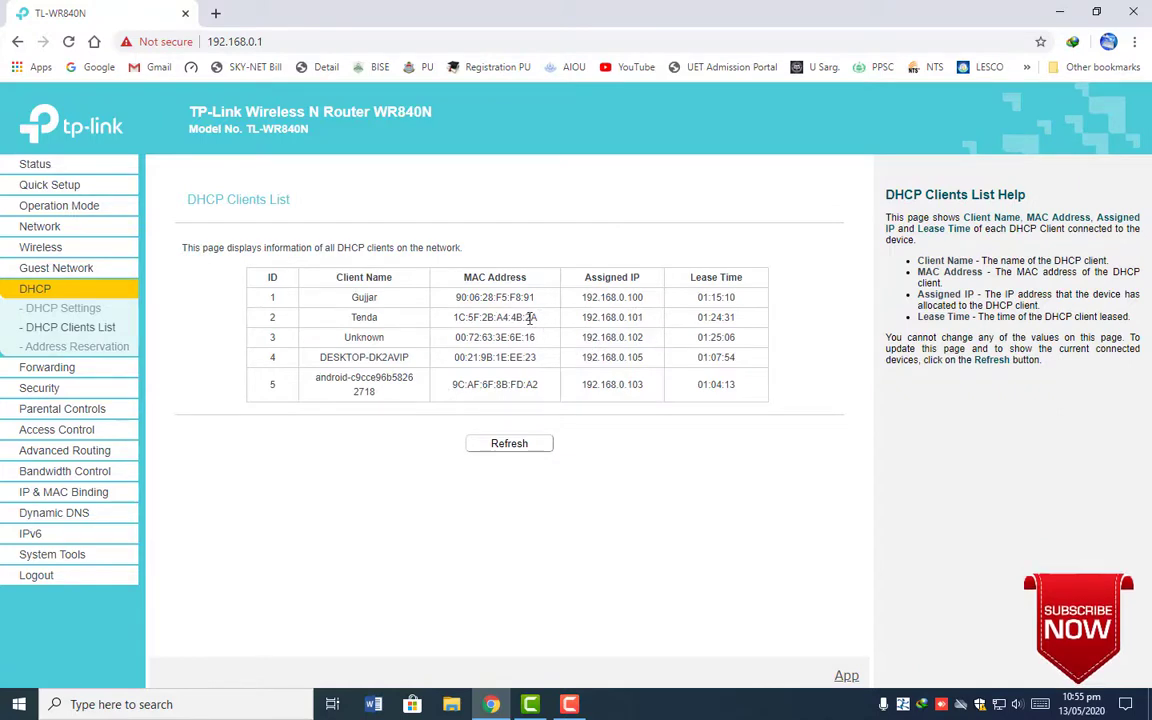
drag(530, 317, 427, 317)
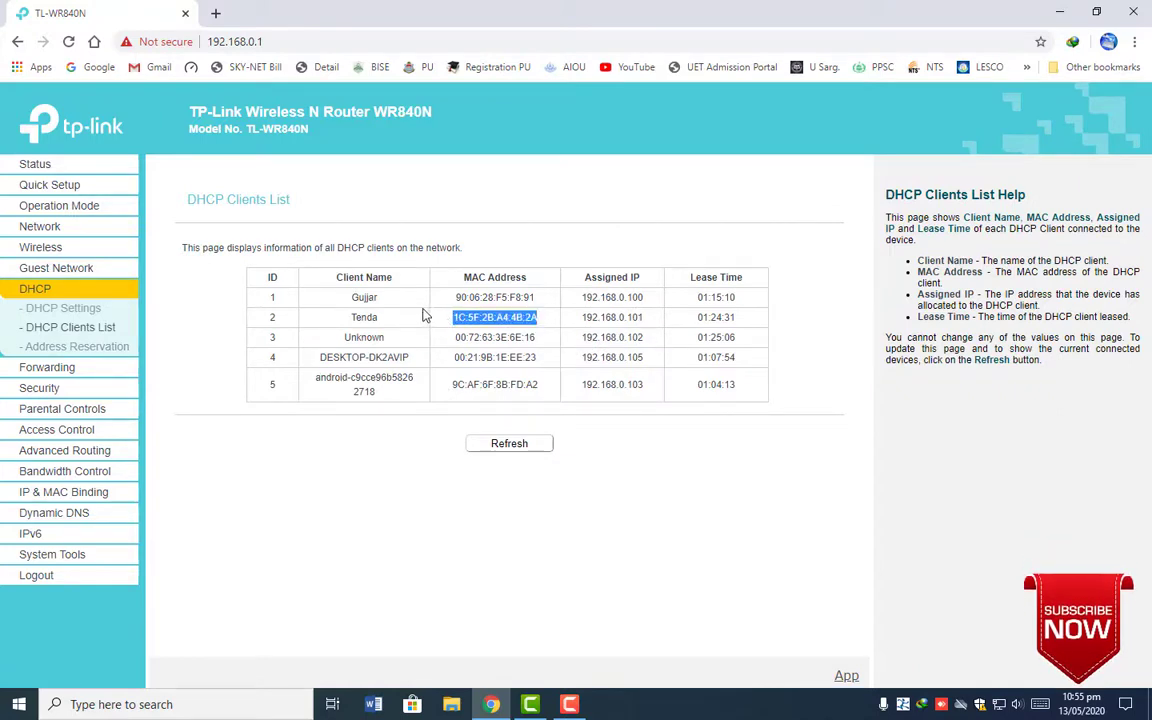
click(82, 347)
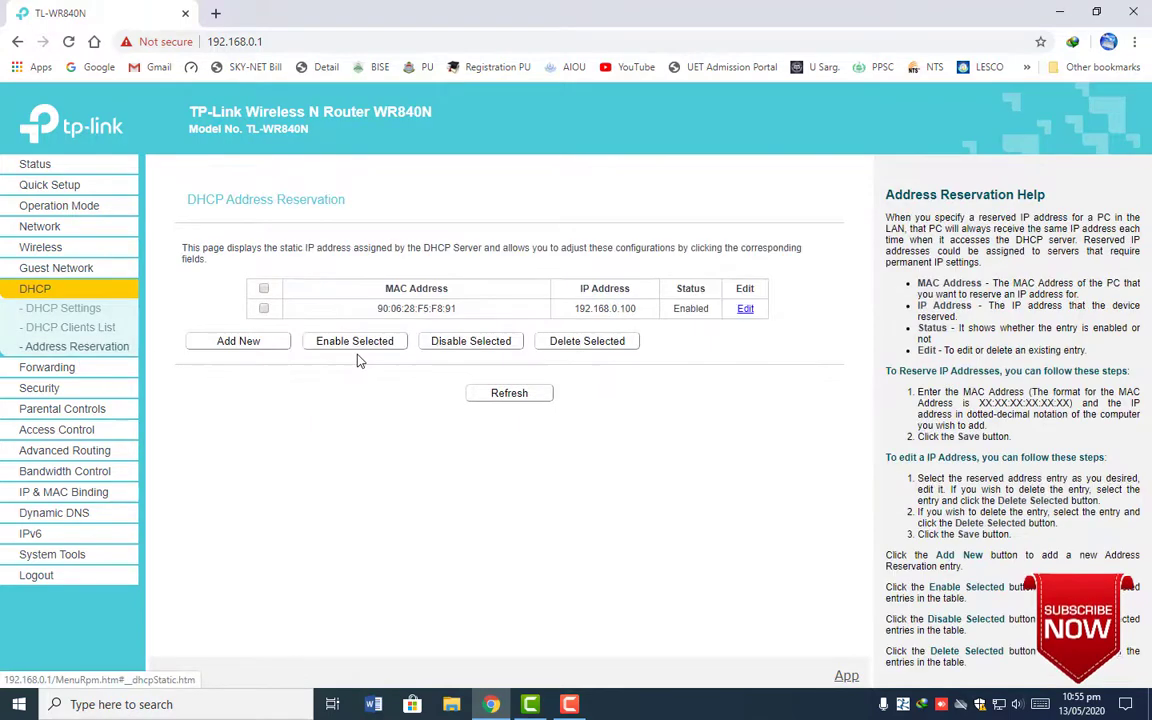
click(258, 341)
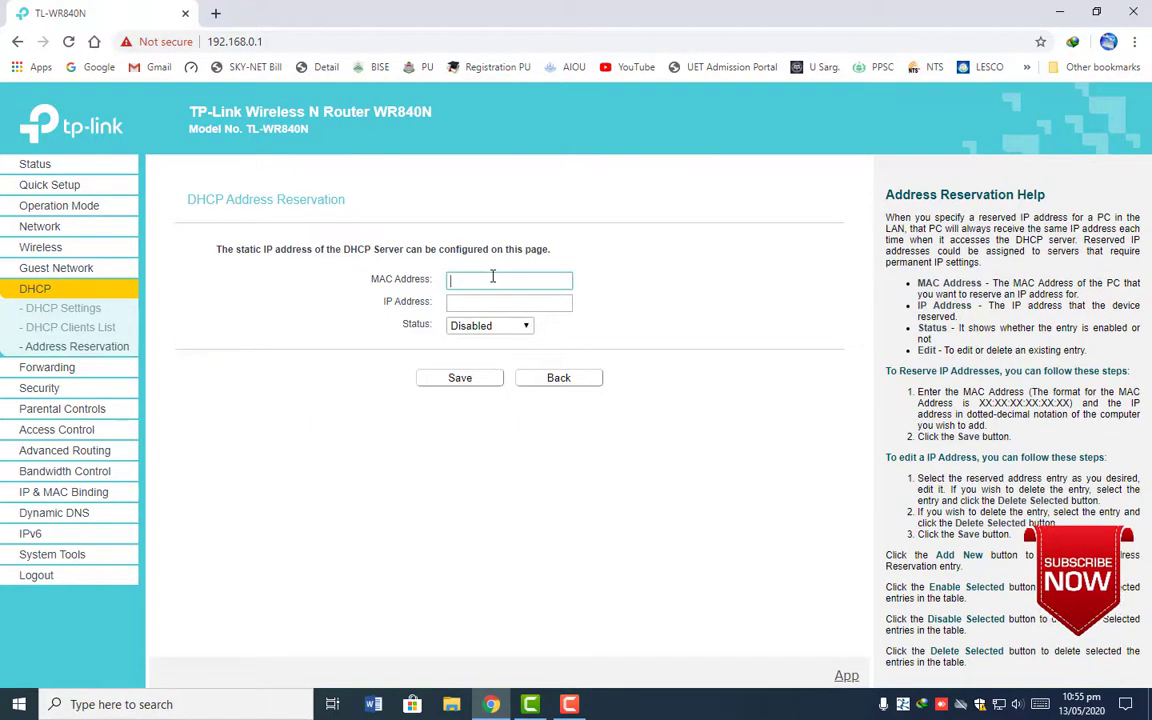
click(492, 278)
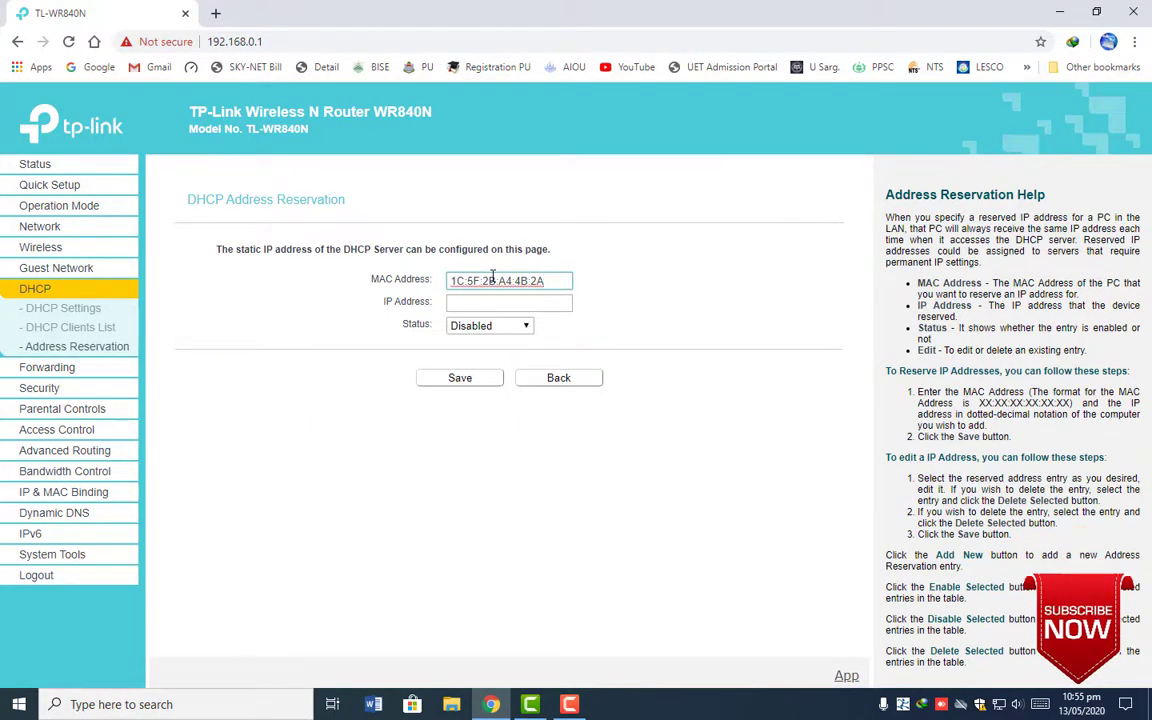
Set the second reservation's IP address to 192.168.0.101 and its status to Enabled, and save it.
key(Tab)
text(192.)
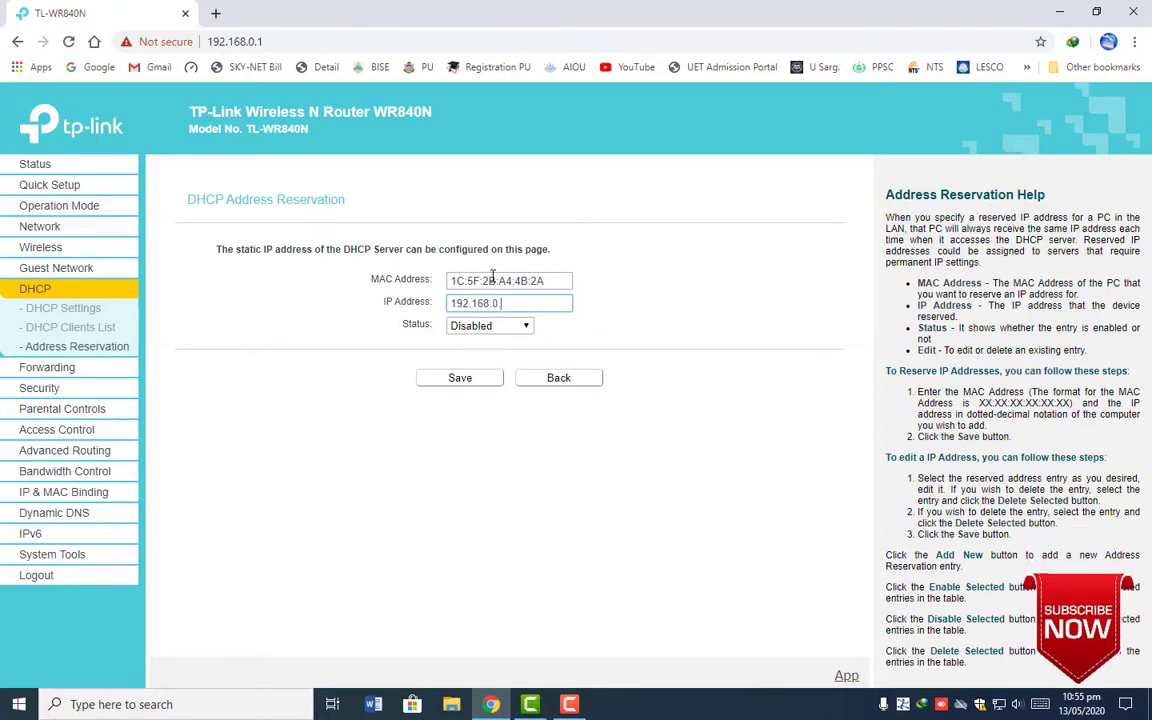
text(168.0.10)
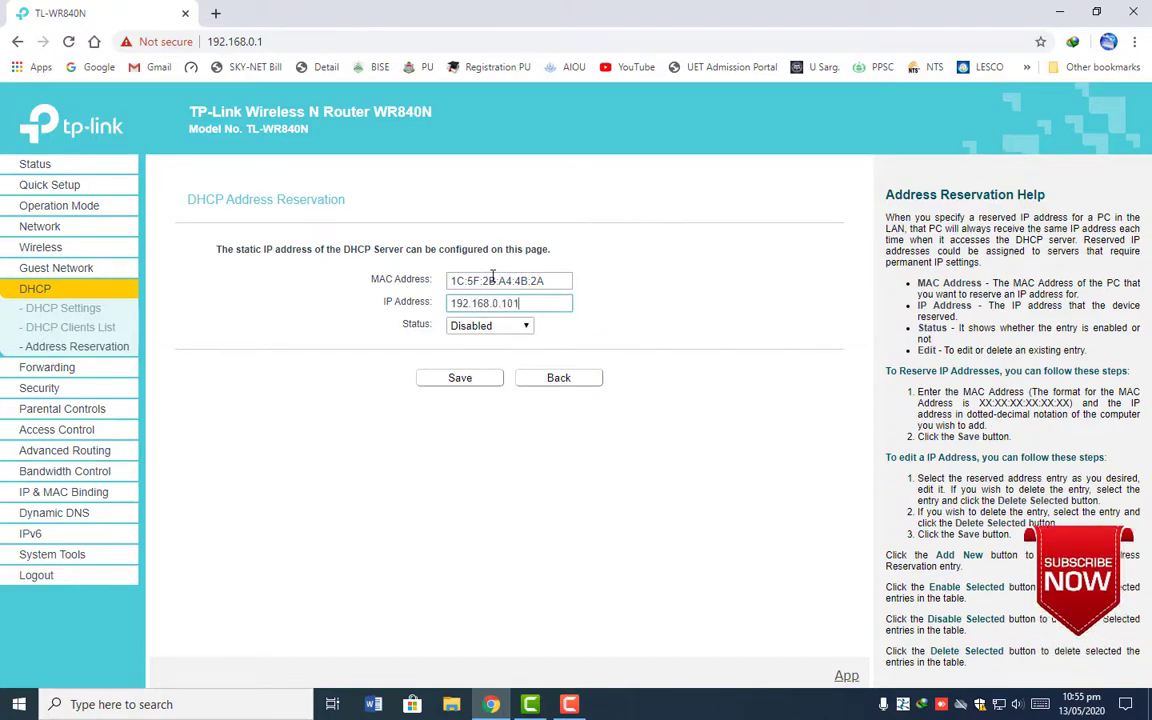
text(1)
click(495, 328)
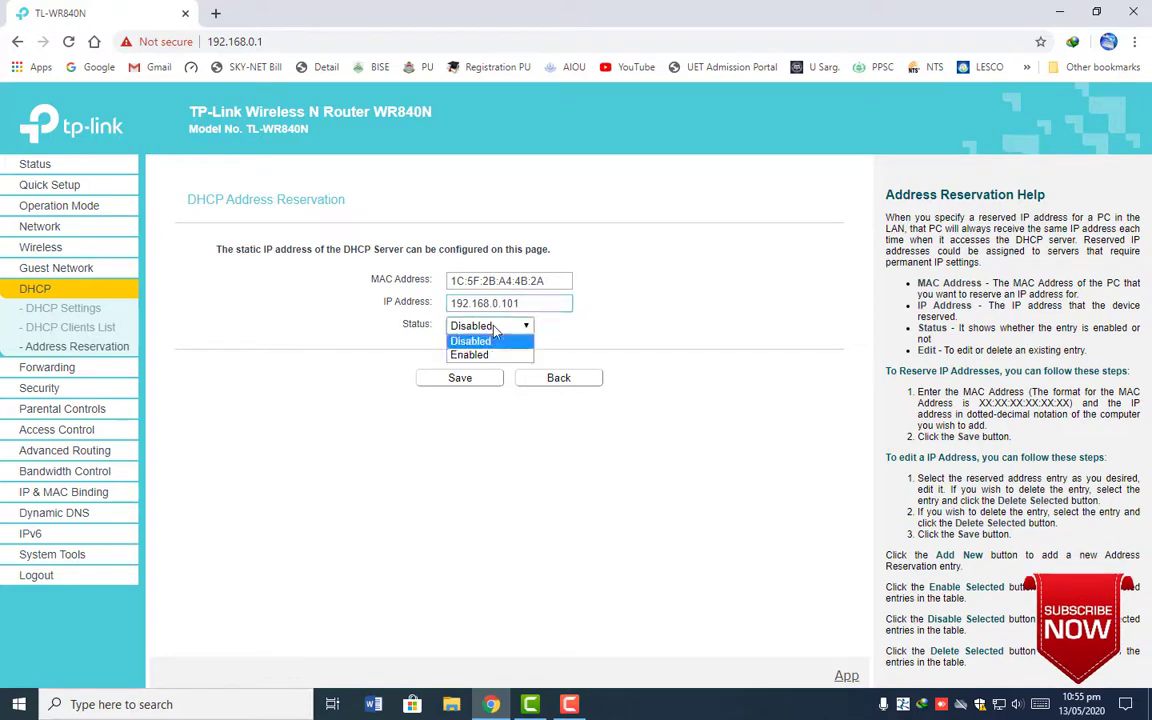
click(478, 377)
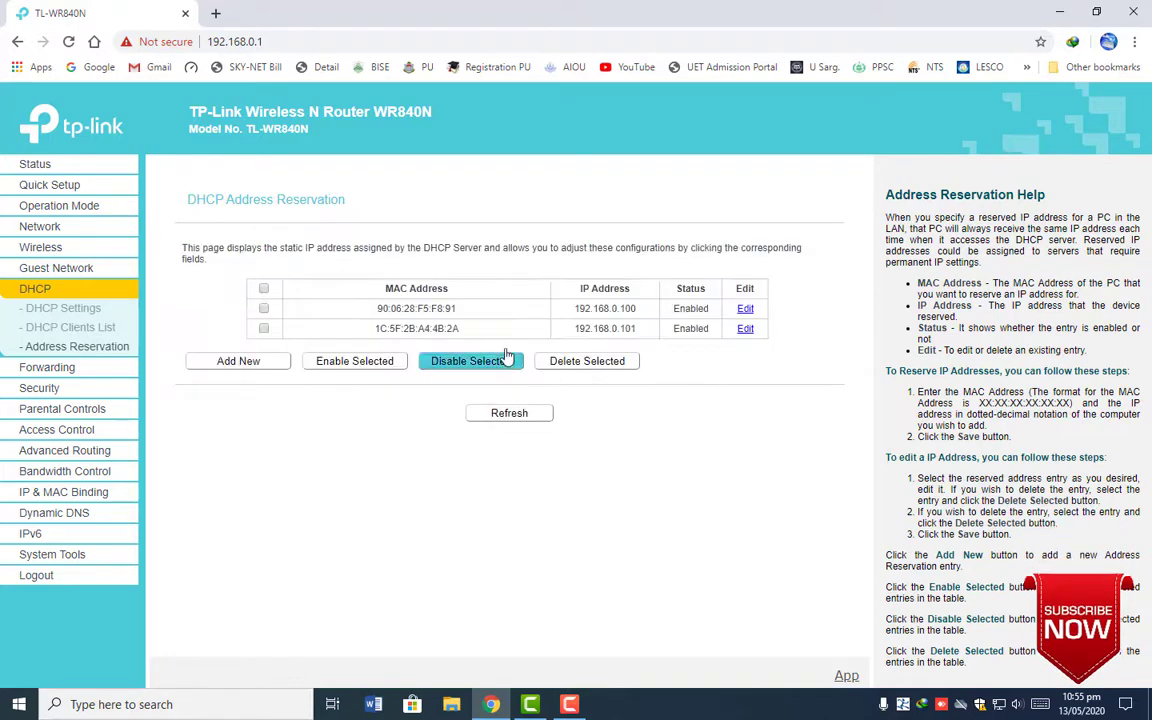
Compare the reserved and unreserved devices in the DHCP clients list and review the router's wireless and WAN status.
click(70, 327)
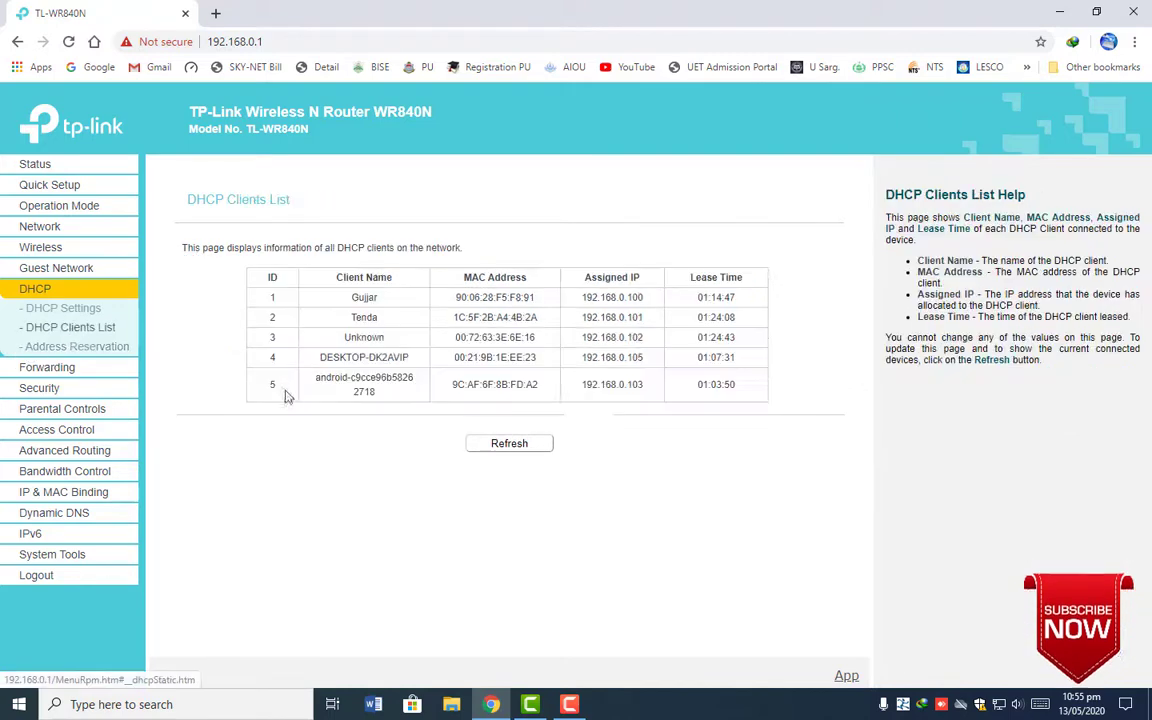
drag(668, 320, 258, 297)
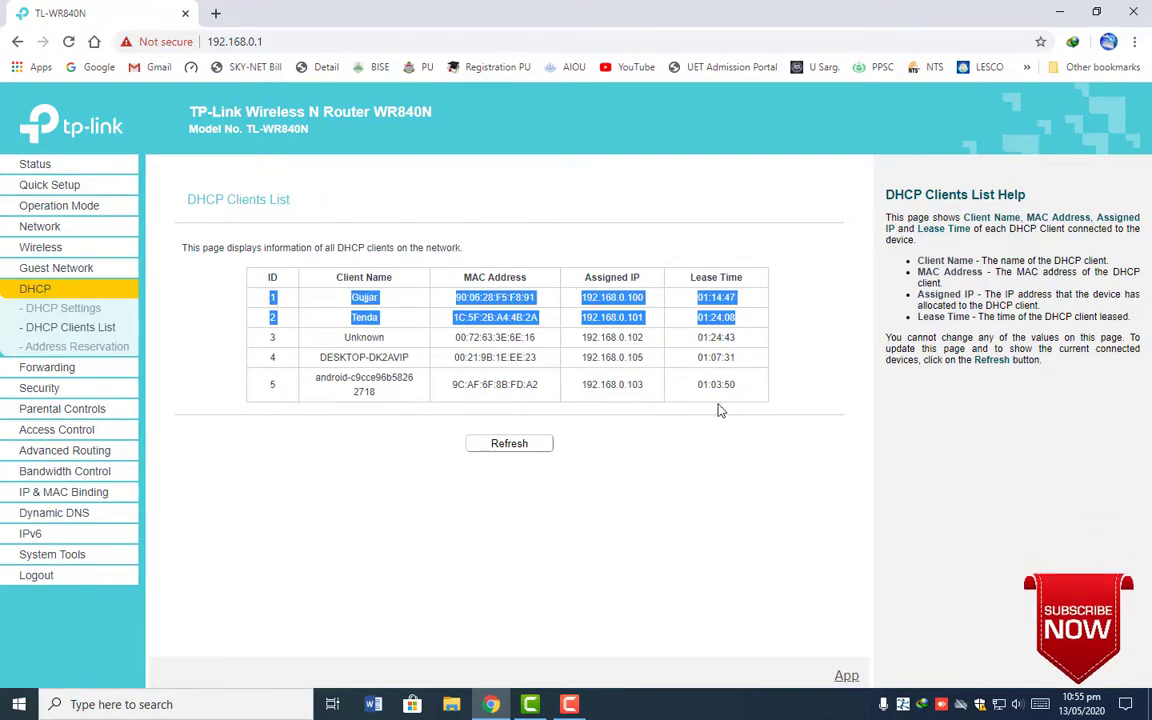
drag(740, 392, 287, 343)
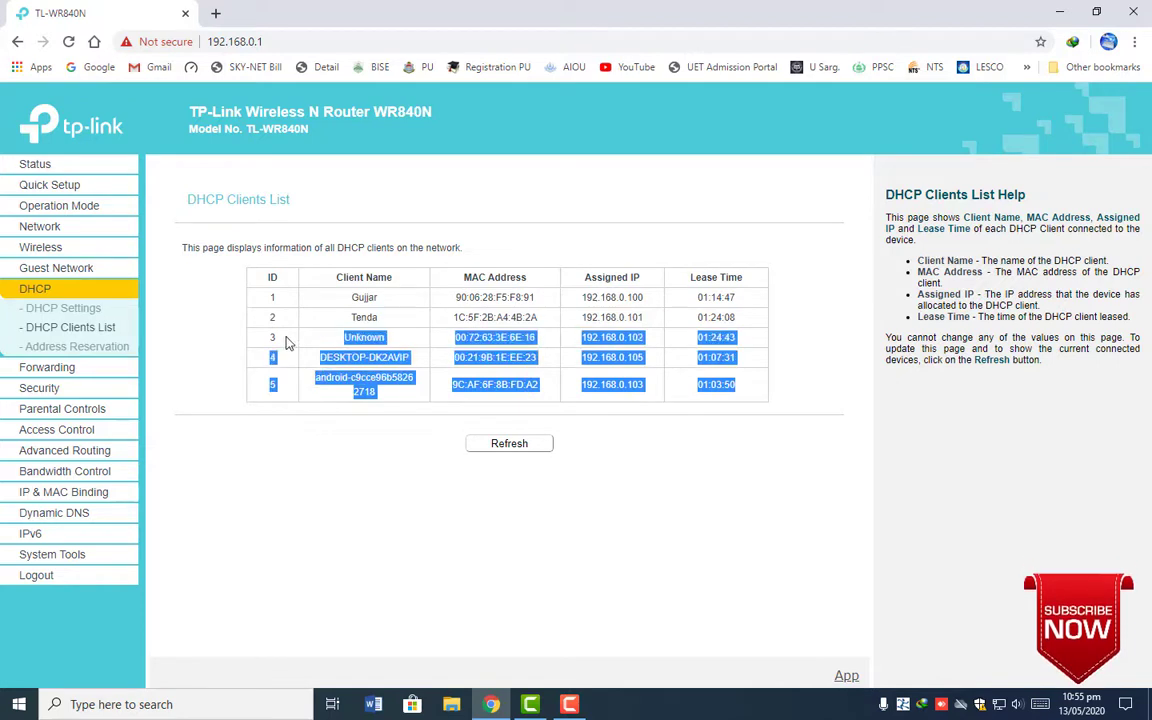
click(322, 463)
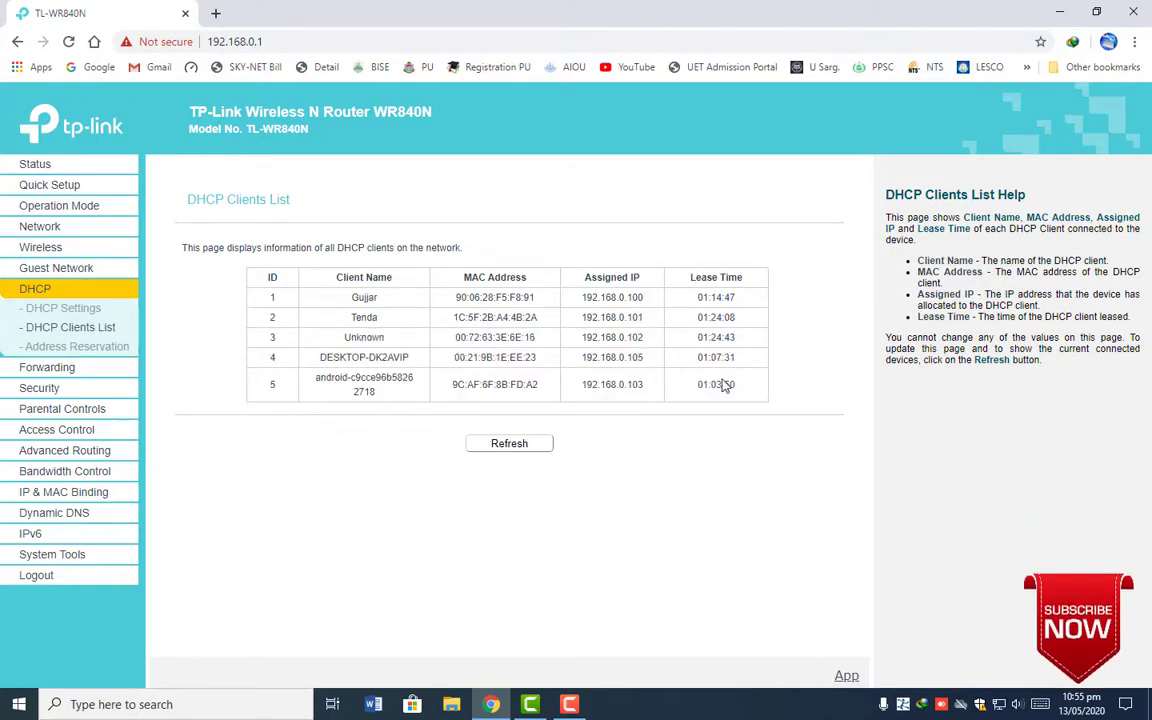
drag(738, 390, 310, 340)
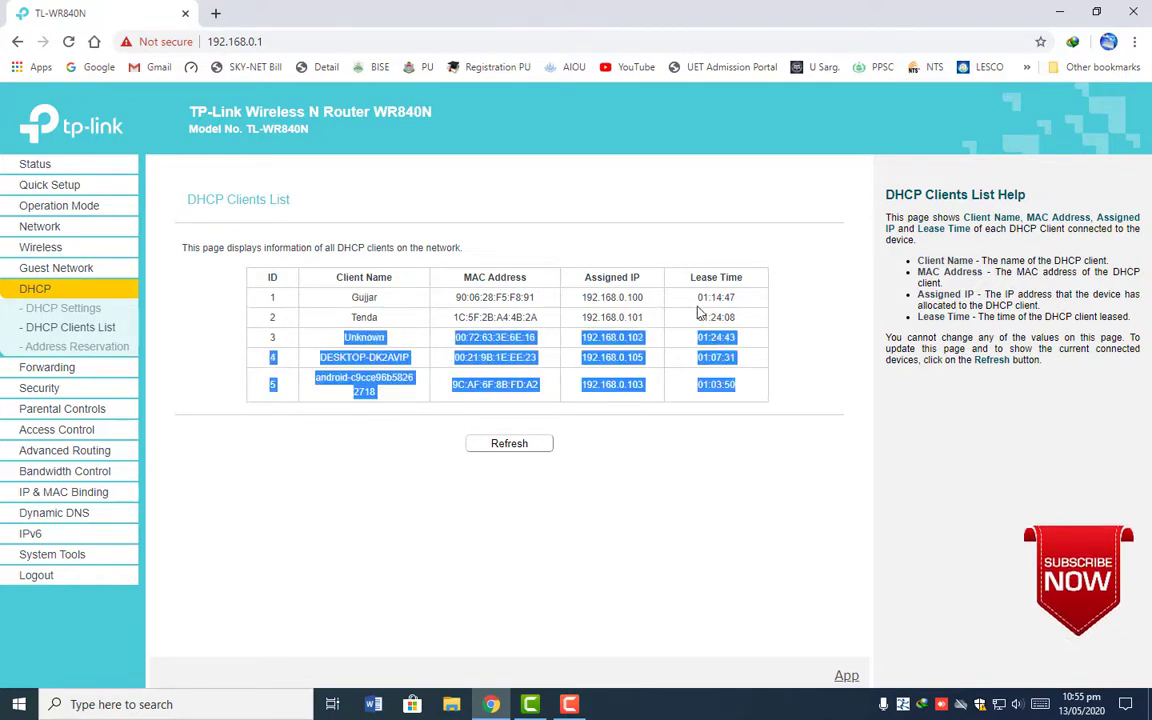
drag(740, 318, 395, 277)
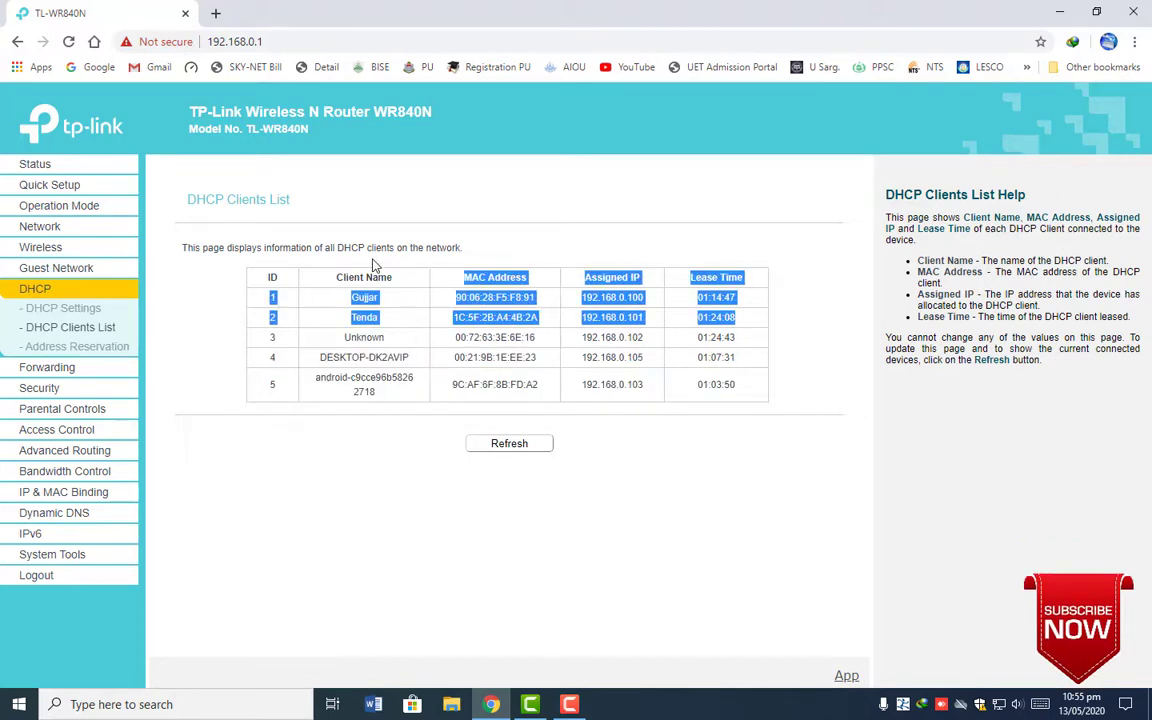
click(35, 162)
scroll(650, 440, down, 3)
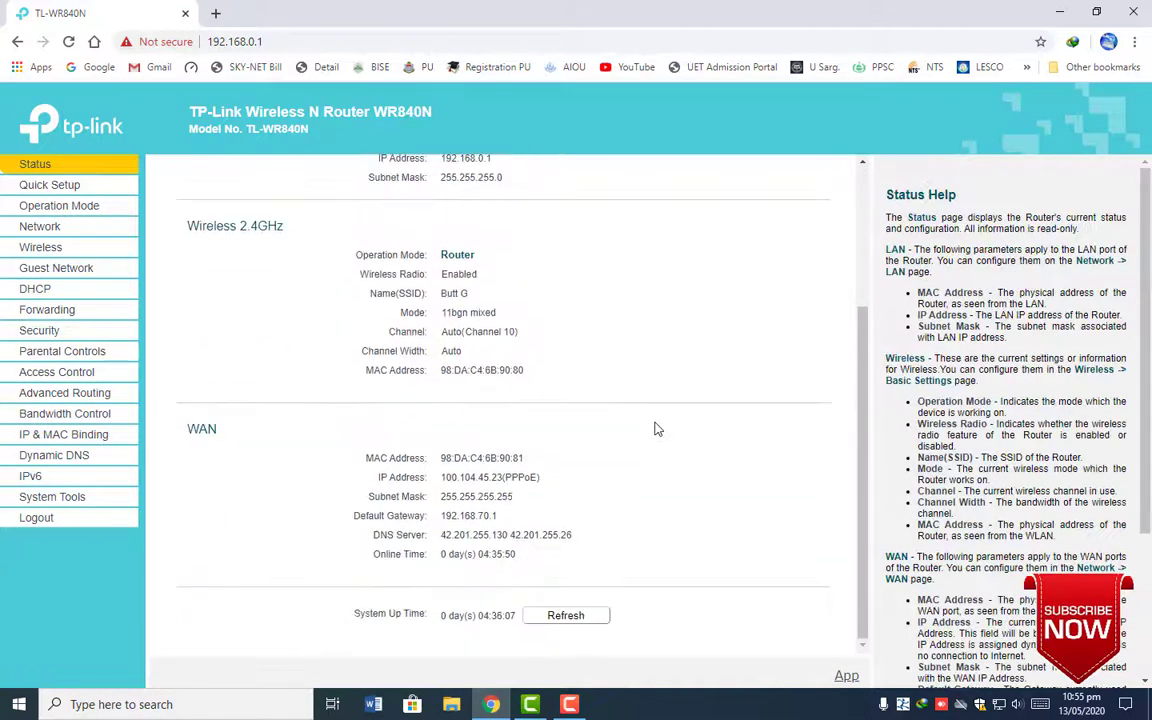